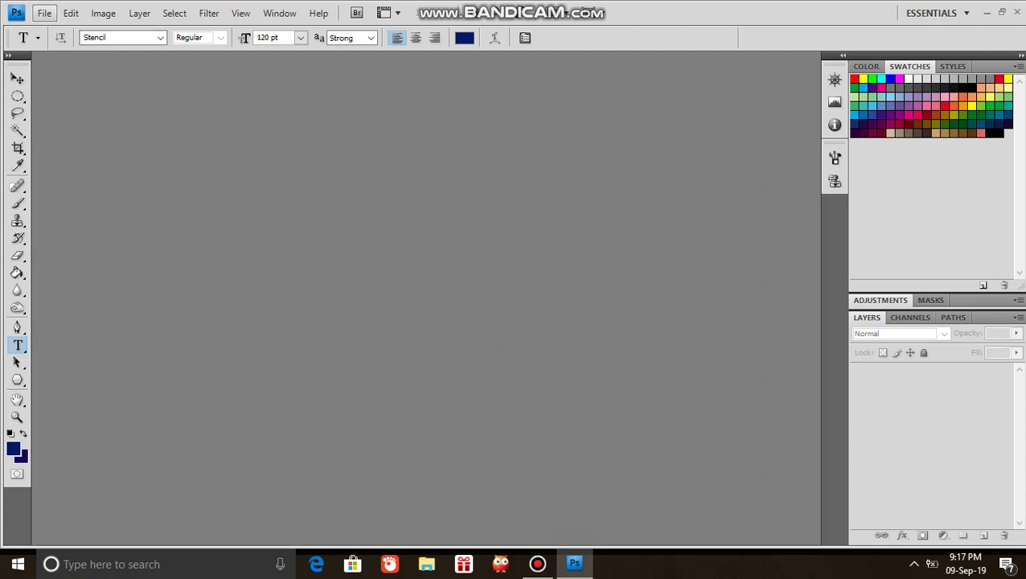
- Create a new 100 × 100 cm RGB document at 300 pixels/inch with a white background
click(44, 12)
click(60, 30)
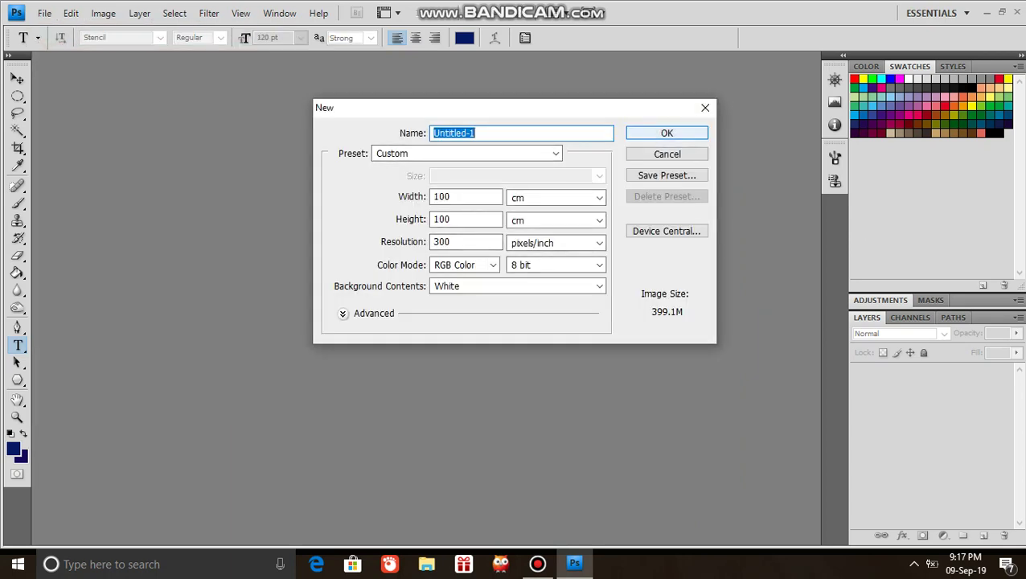
click(668, 133)
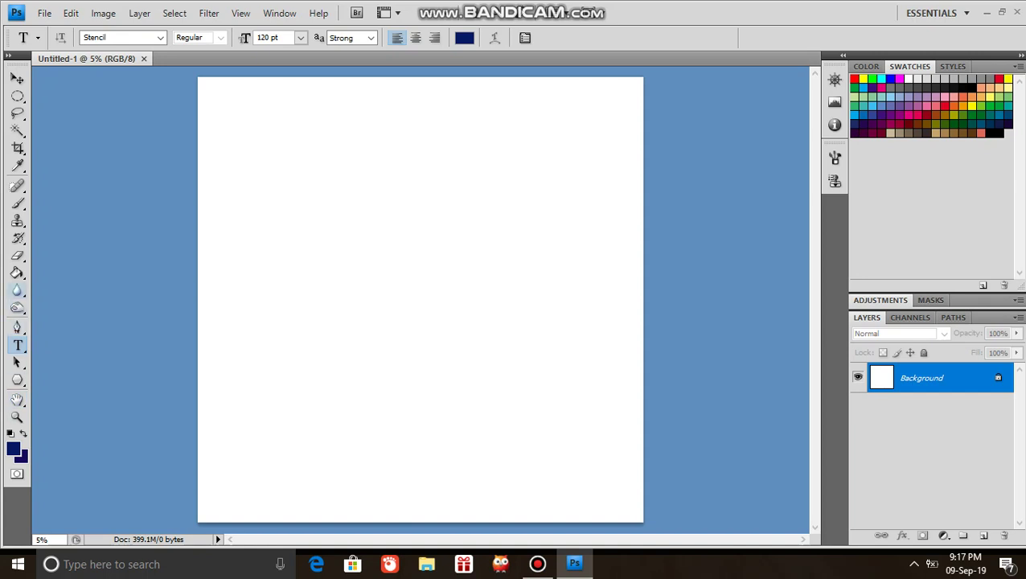
- Fill the whole background with the light teal swatch using the Paint Bucket tool
click(17, 272)
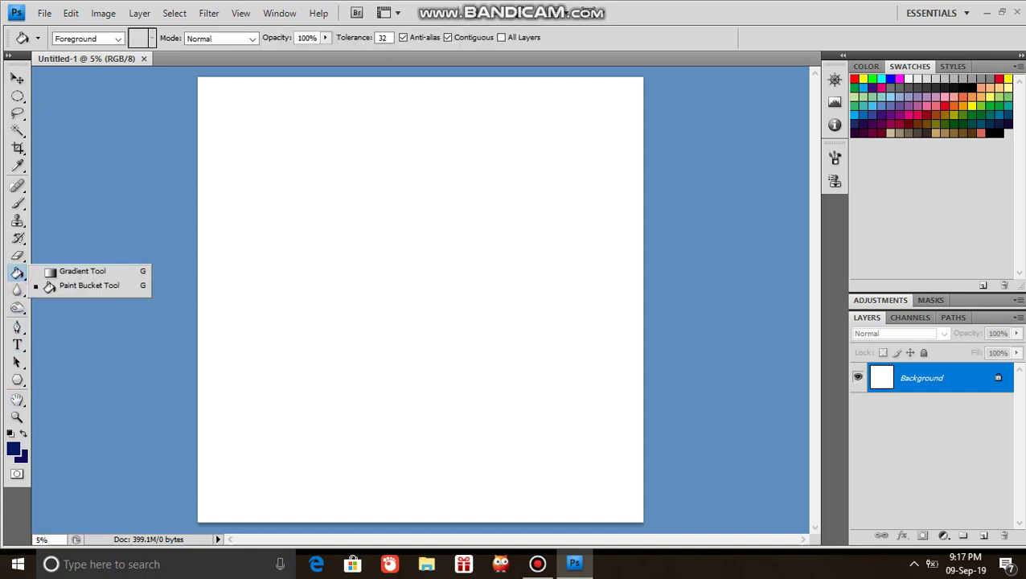
click(71, 286)
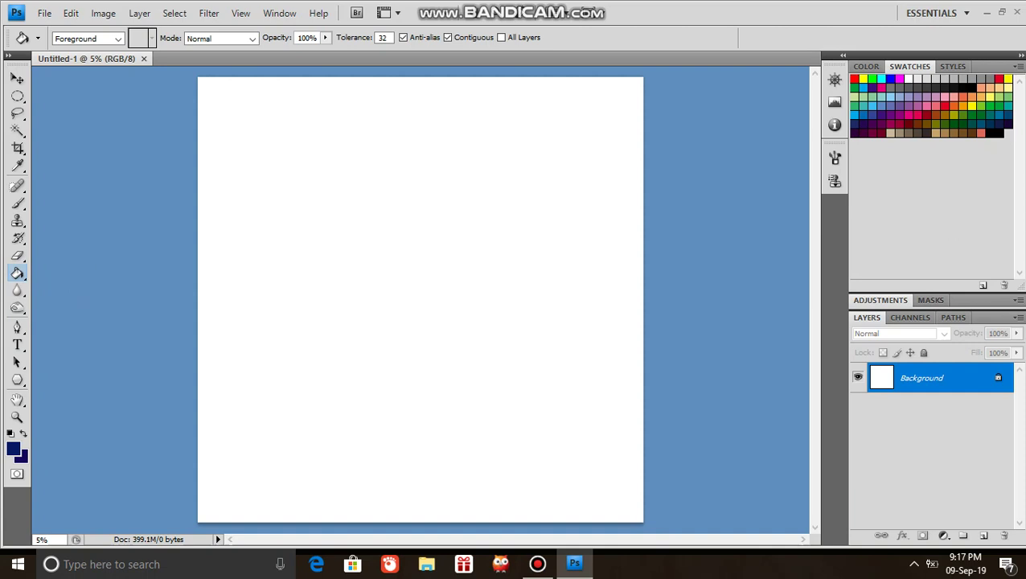
click(881, 101)
click(564, 323)
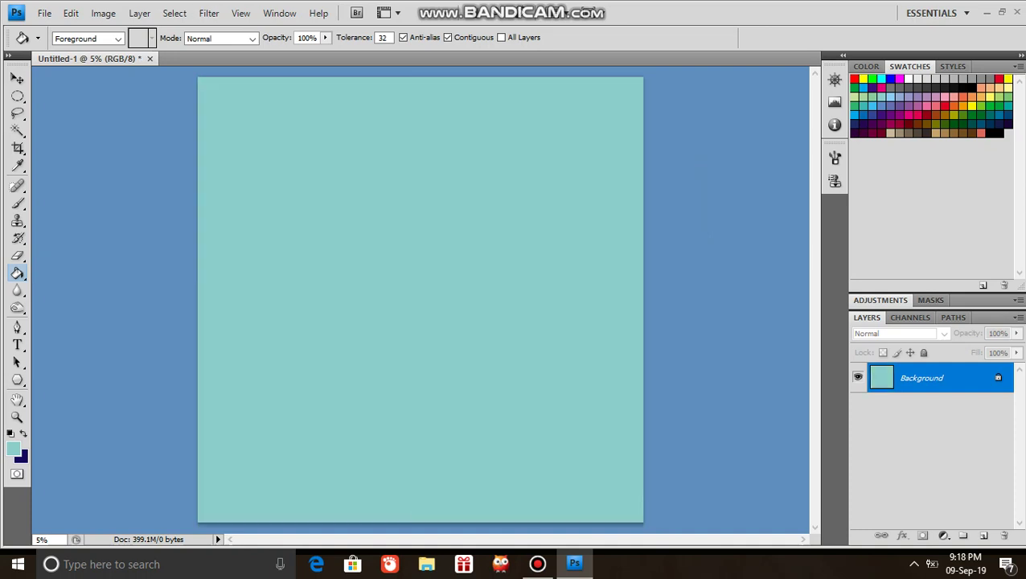
- Add a vertical guide at 20 in
click(240, 12)
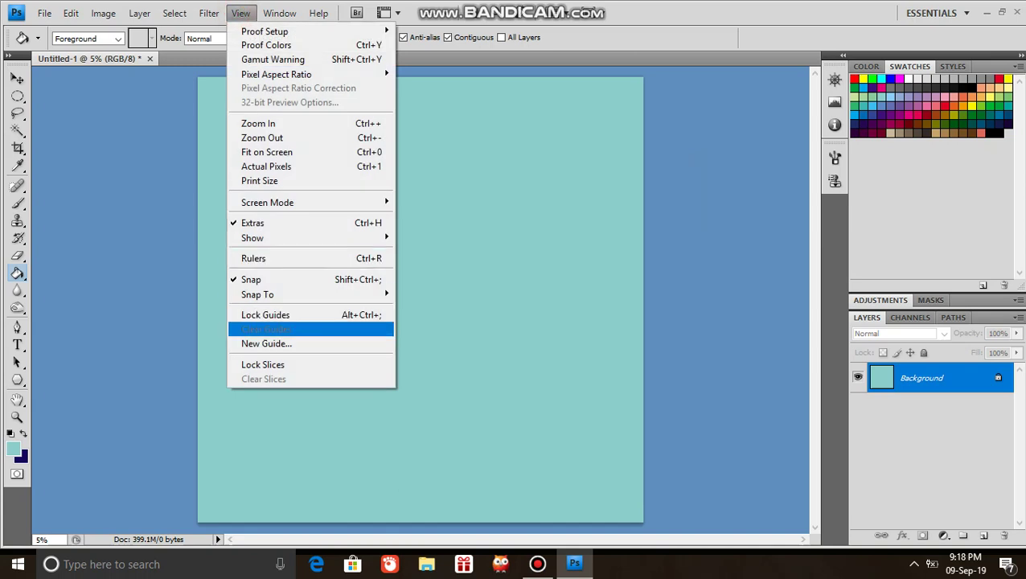
click(266, 343)
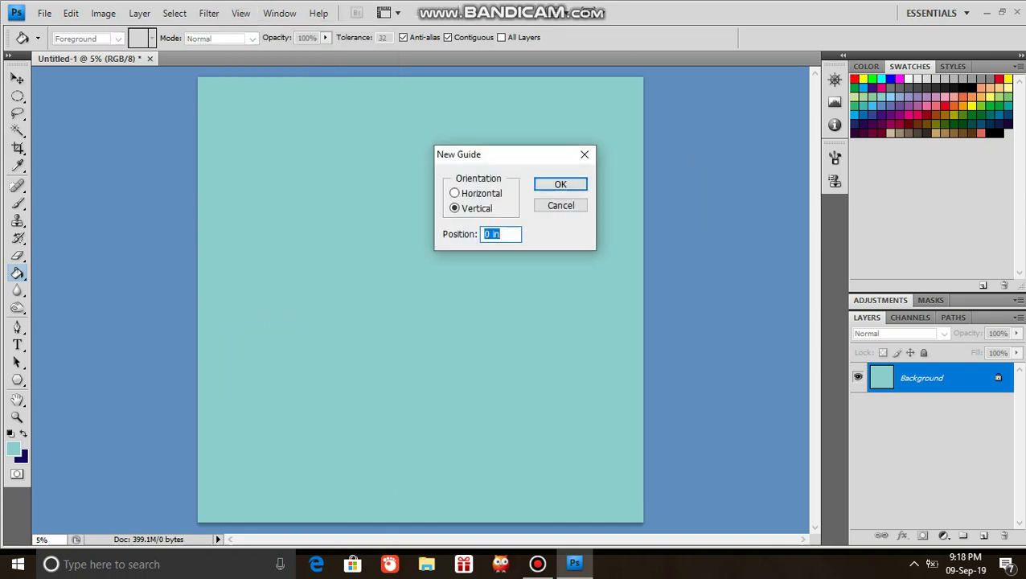
click(485, 233)
text(2)
click(537, 184)
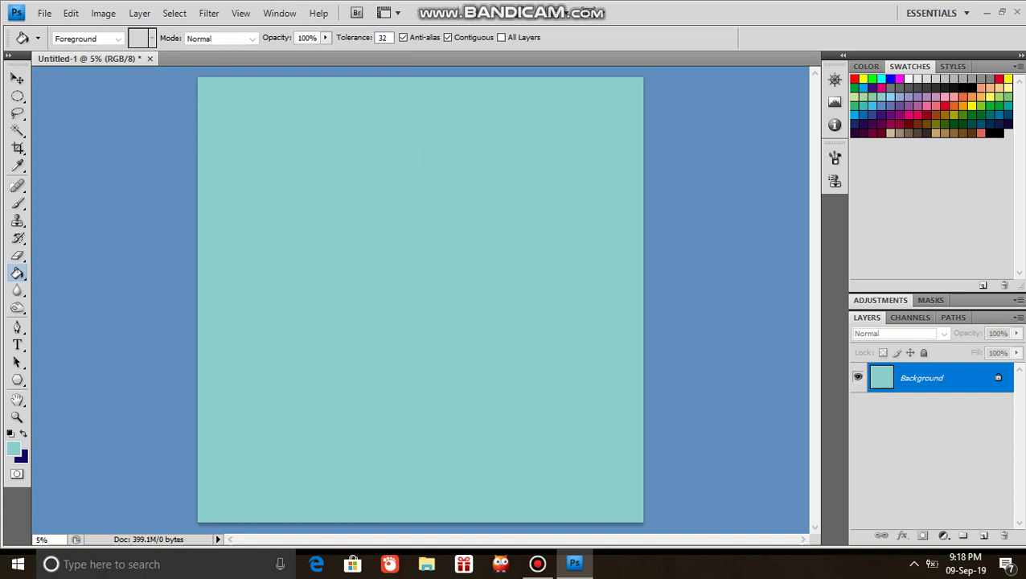
- Add a horizontal guide at 20 in
click(240, 12)
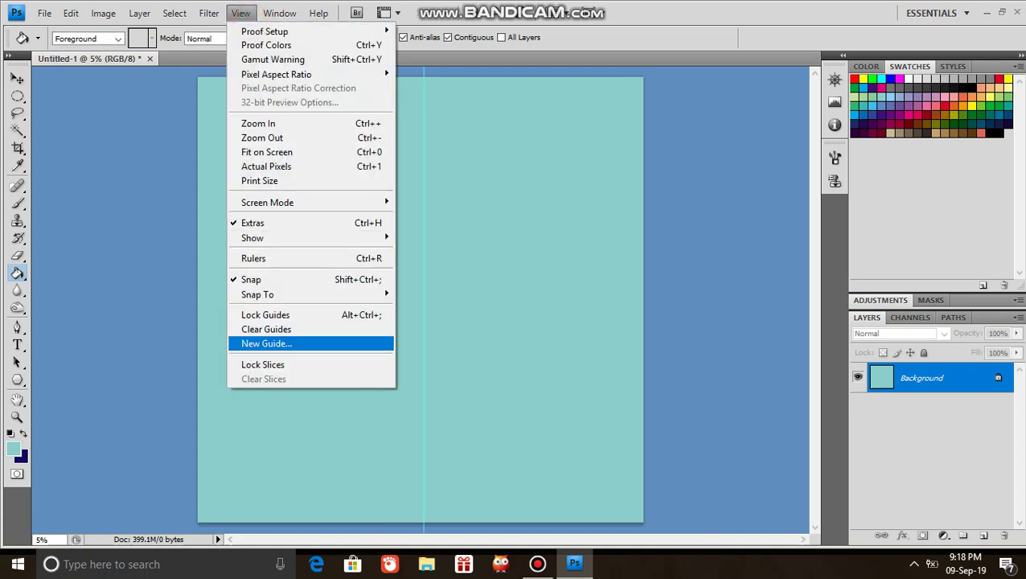
click(266, 343)
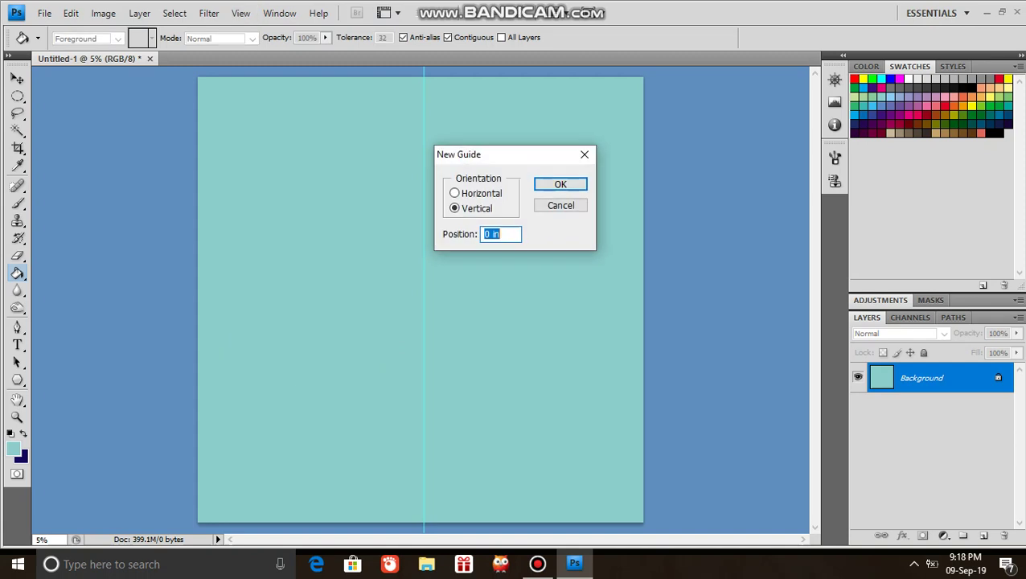
click(454, 193)
click(484, 234)
text(2)
click(561, 184)
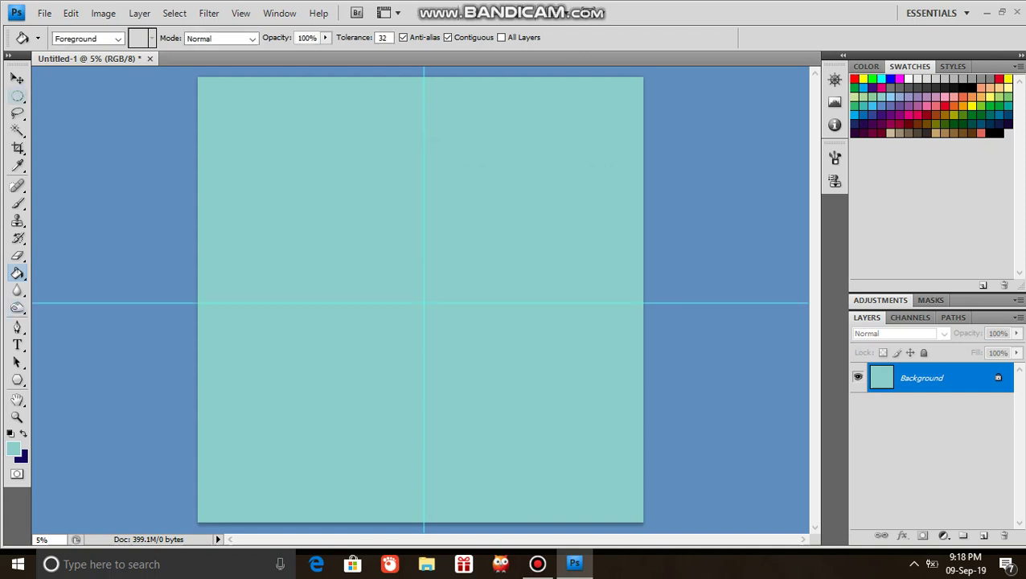
- Draw a circular selection with the Elliptical Marquee tool and move it near the intersection of the guides
click(17, 96)
click(51, 109)
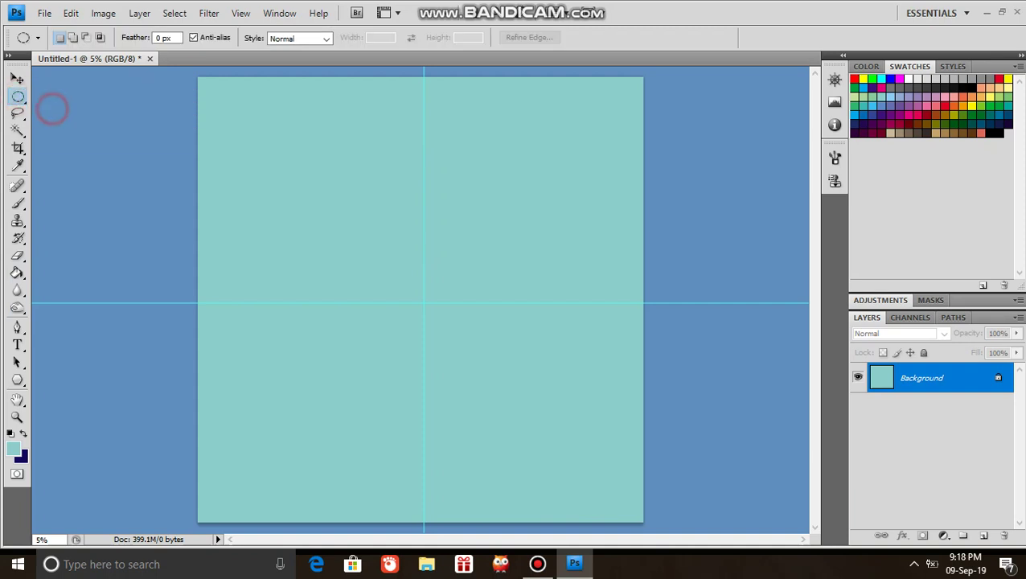
drag(395, 264, 455, 304)
drag(499, 349, 526, 390)
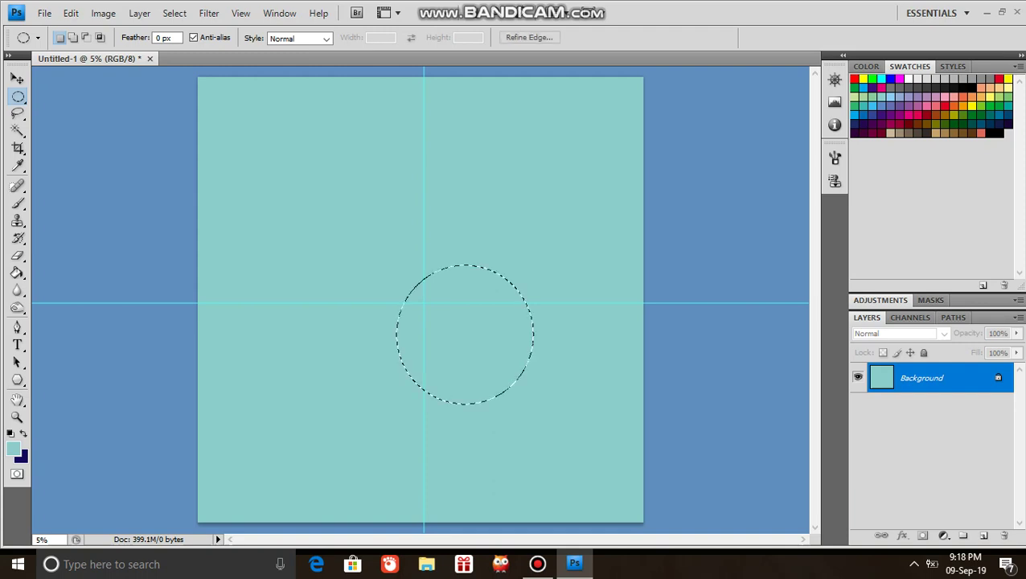
drag(485, 333, 443, 290)
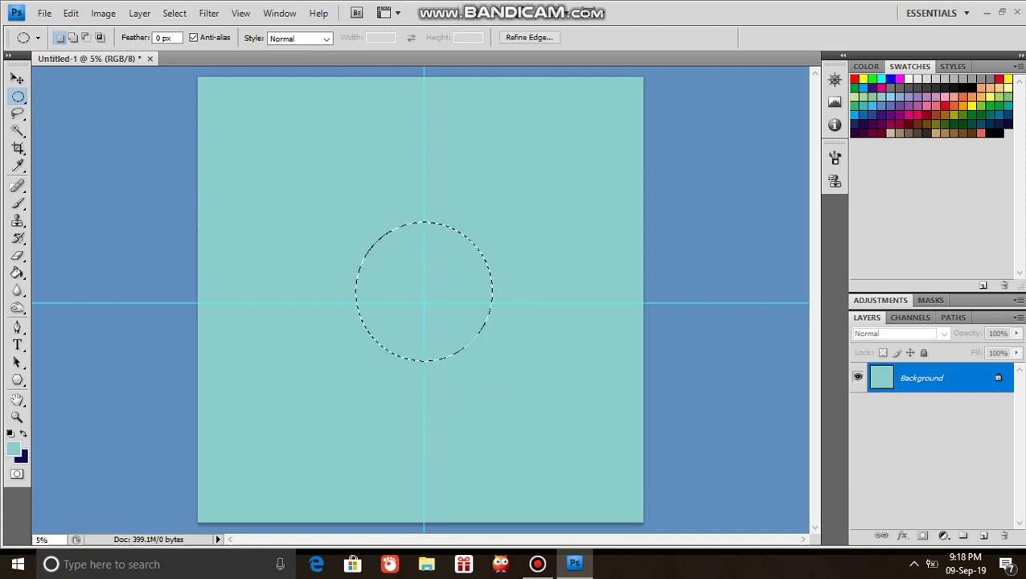
- Transform the circular selection so its centre sits exactly on the guide intersection at X 6000 px, Y 6000 px
right_click(444, 288)
click(464, 202)
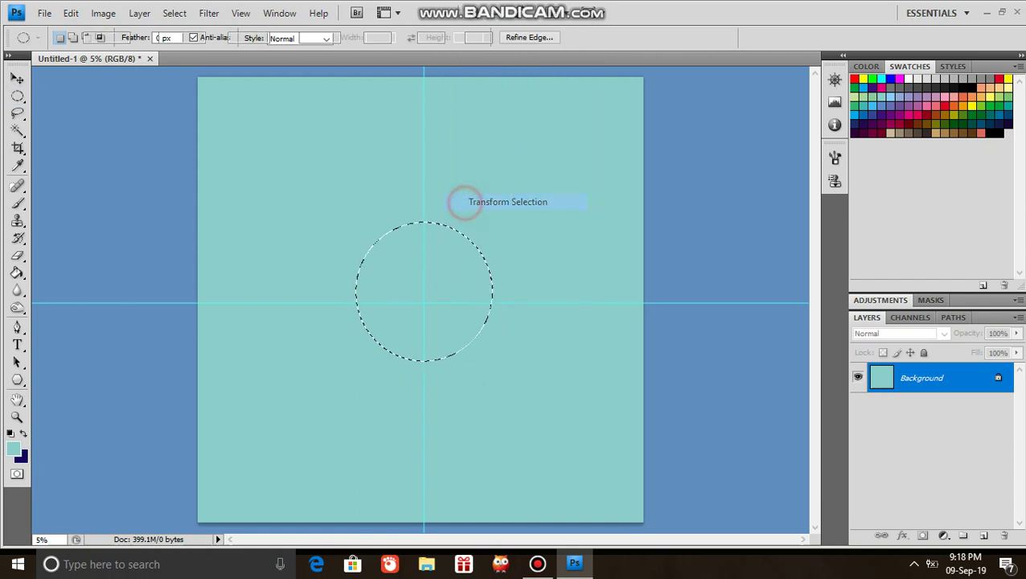
drag(459, 277, 460, 289)
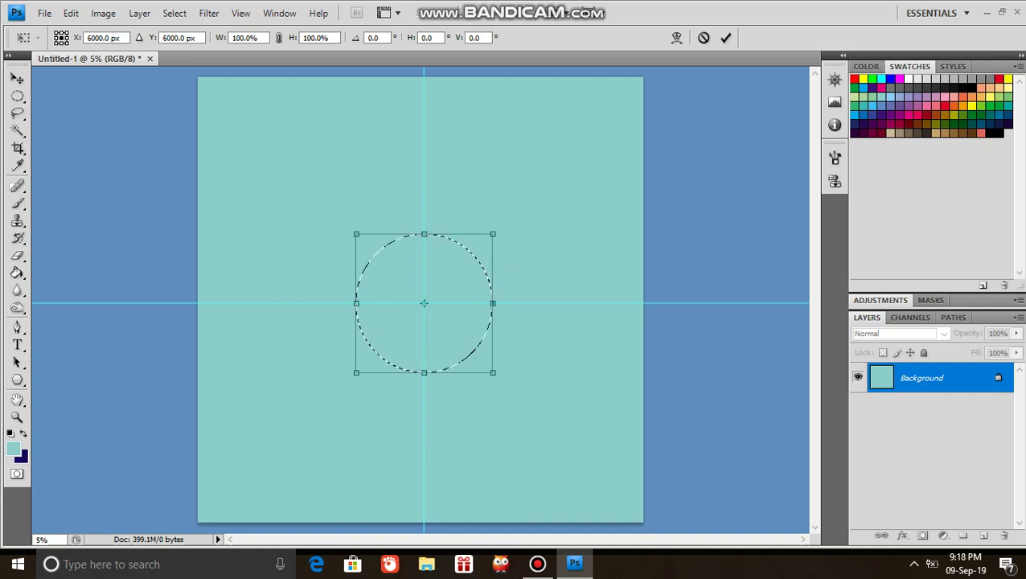
click(465, 286)
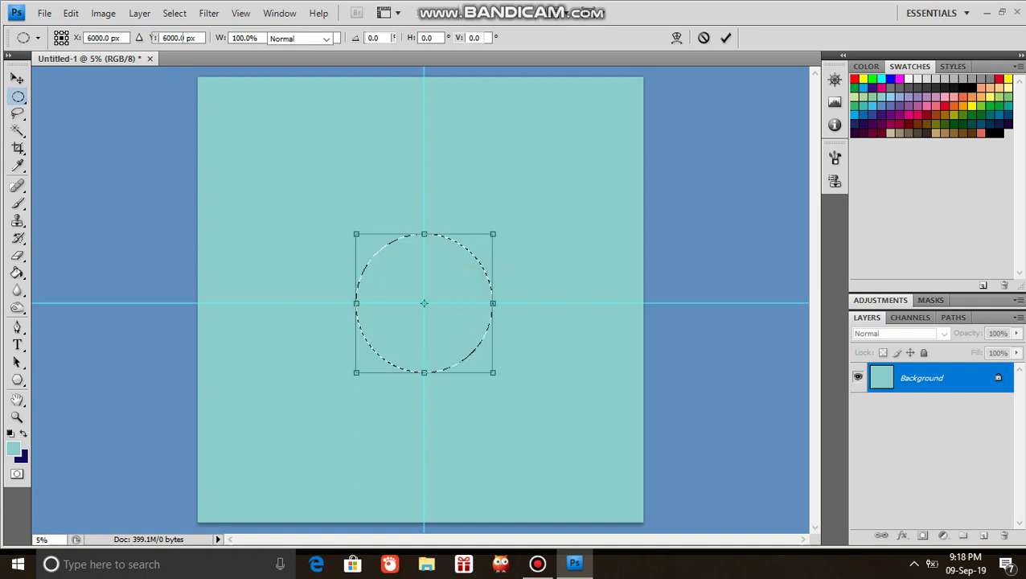
key(Return)
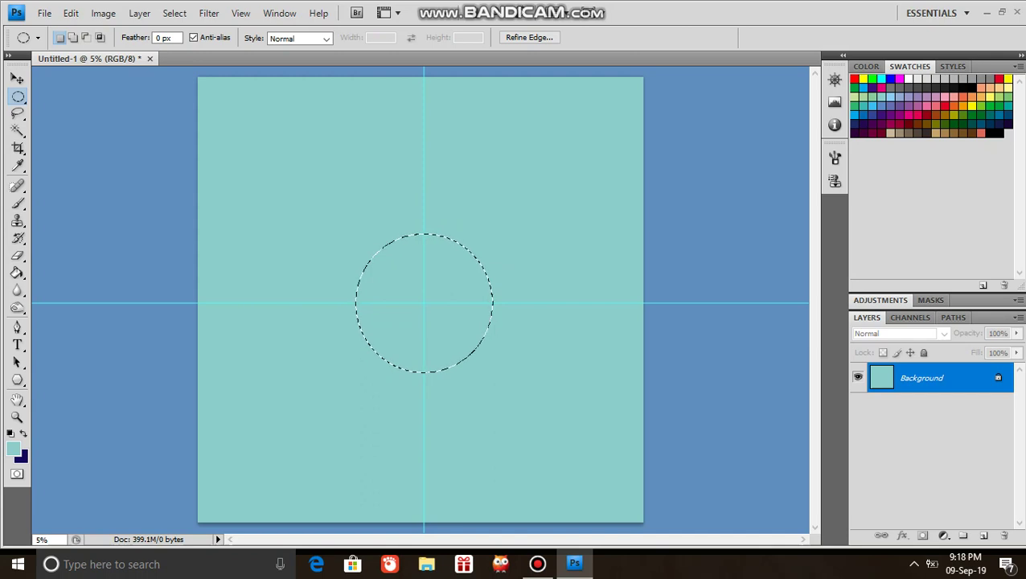
- Copy the circular selection to a new layer and turn it black with a Hue/Saturation Lightness of -100
key(ctrl+shift+alt+n)
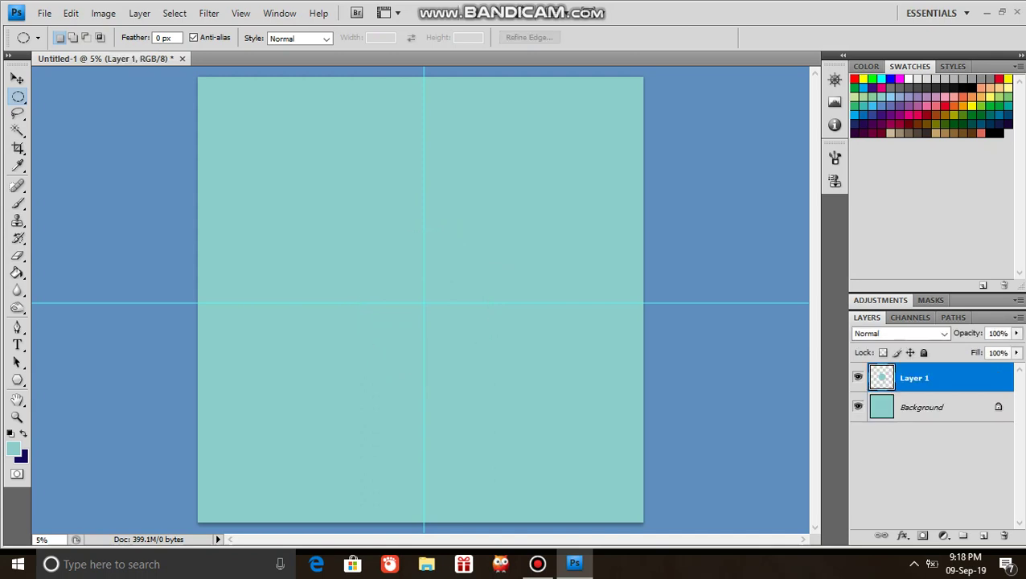
key(ctrl+u)
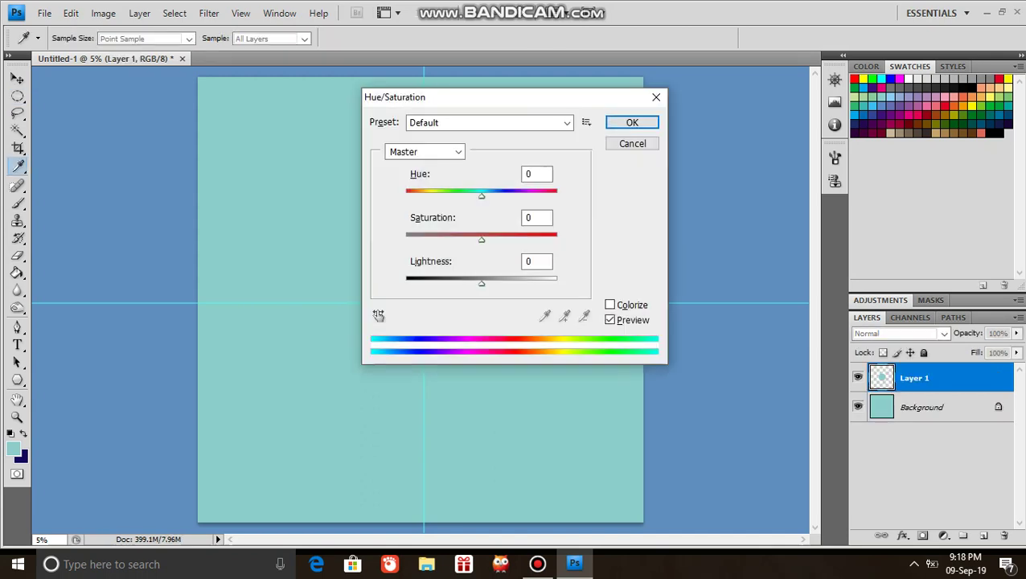
drag(481, 282, 406, 283)
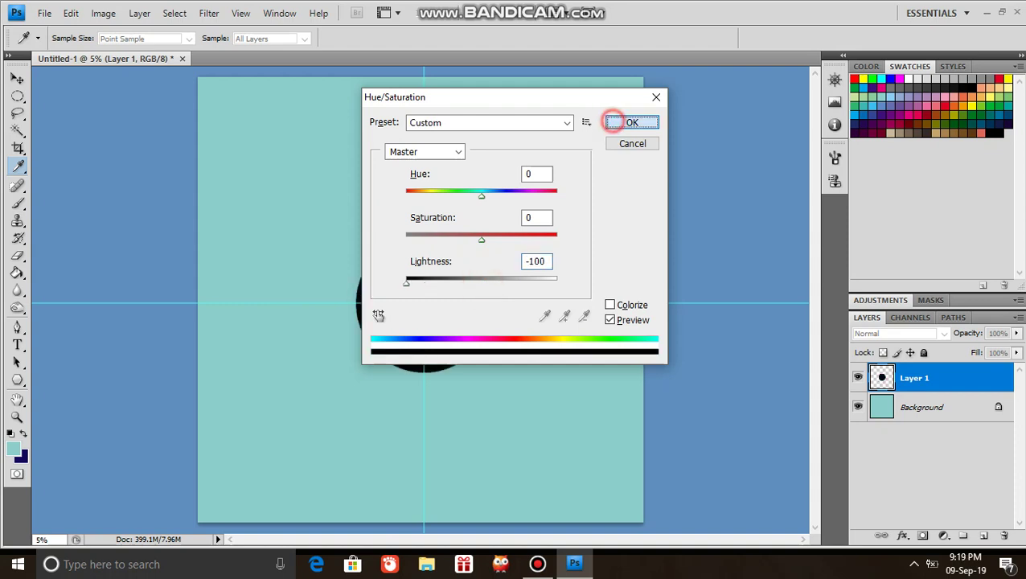
click(627, 122)
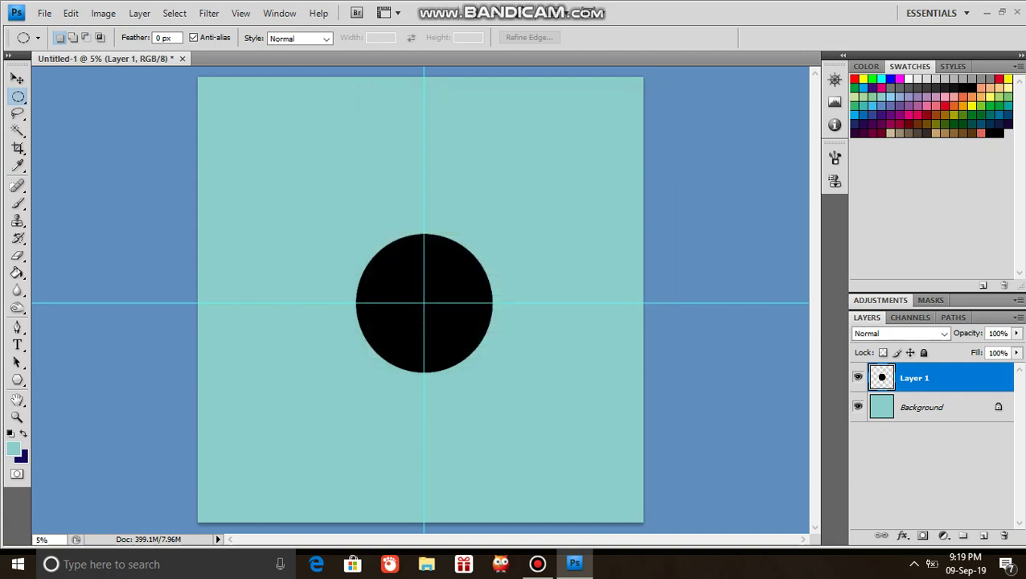
- Load the black circle's pixels as a selection and enlarge that selection to about 170% width and 155% height
right_click(881, 377)
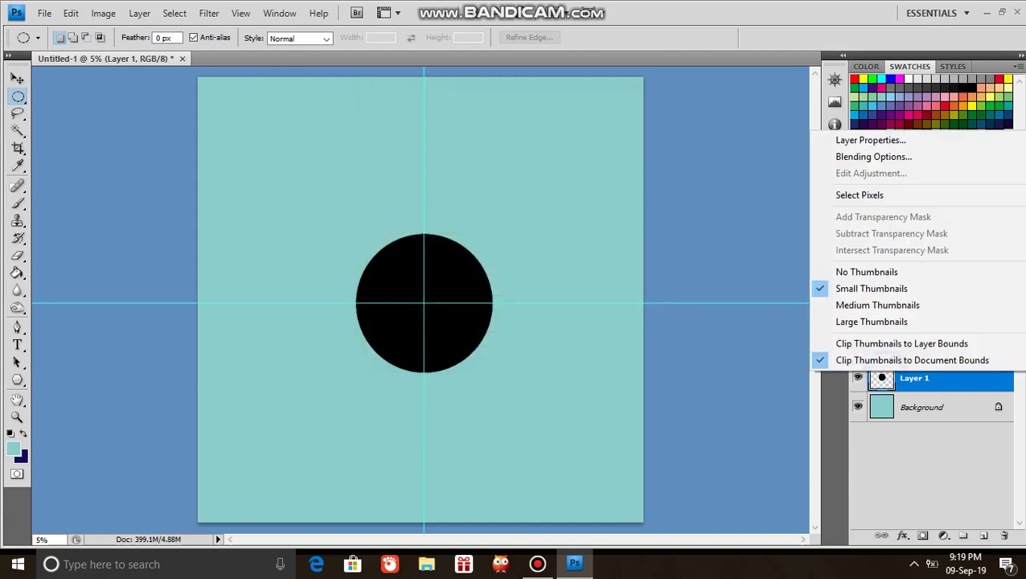
click(840, 195)
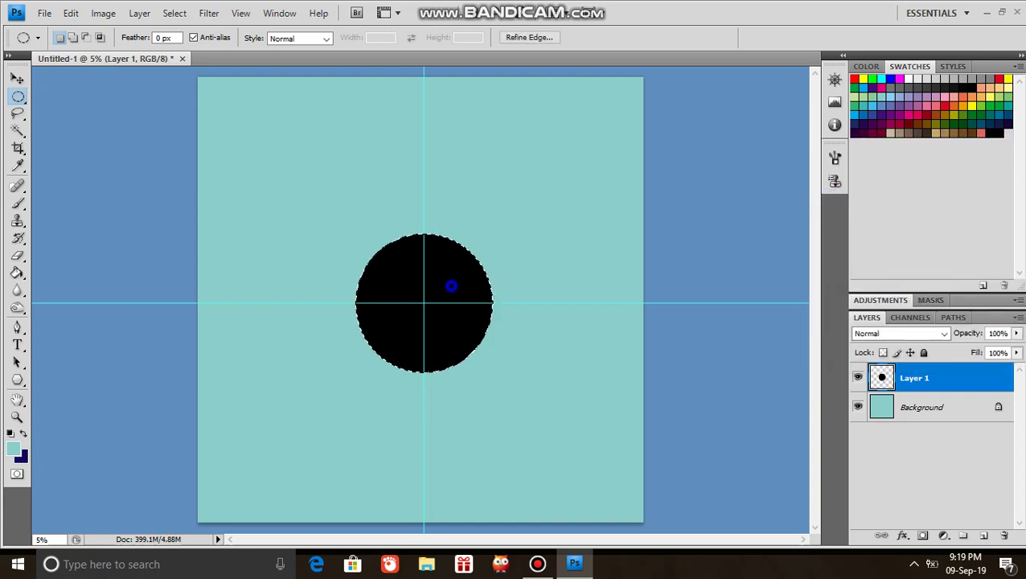
right_click(451, 284)
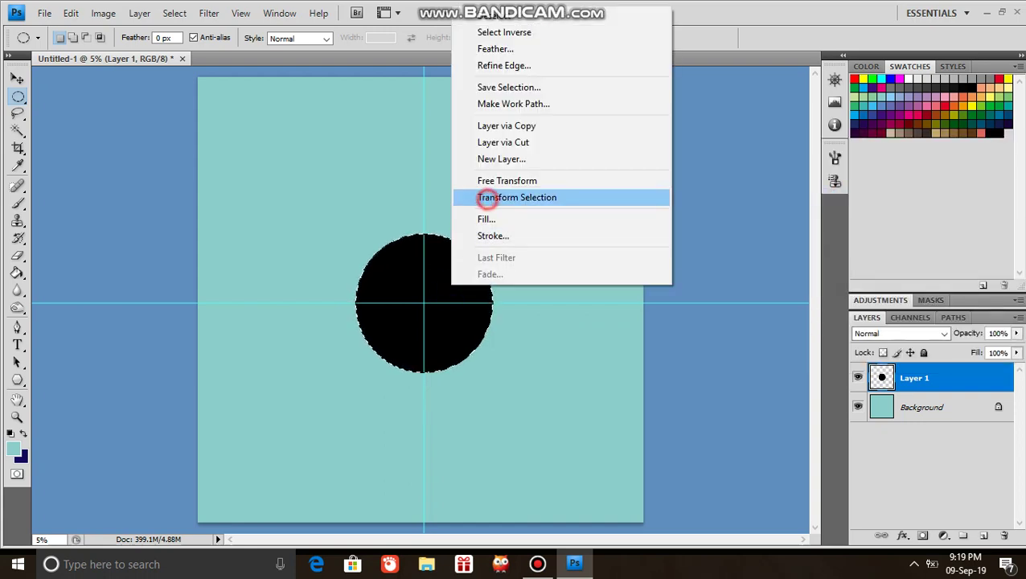
click(464, 198)
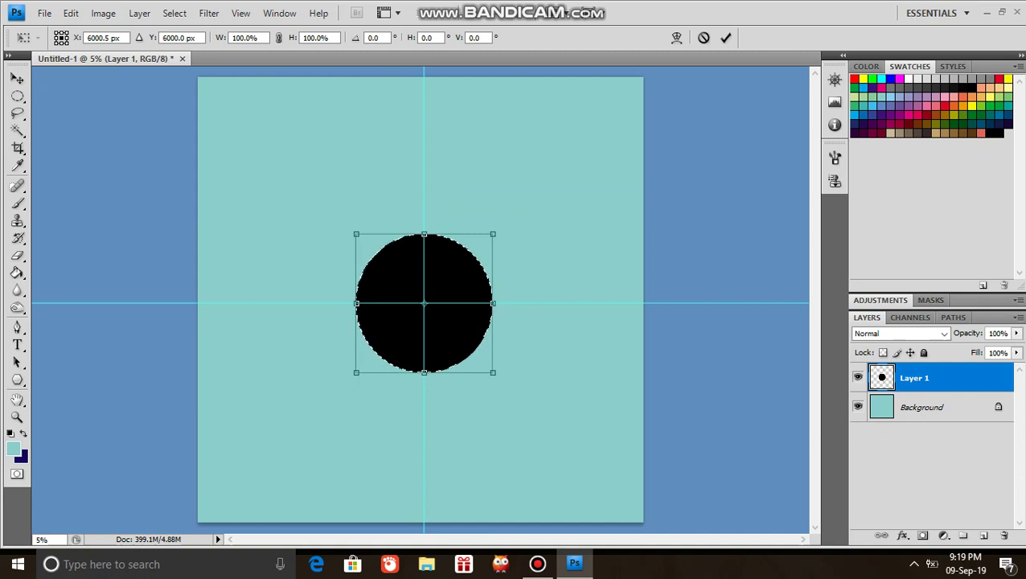
drag(493, 234, 572, 178)
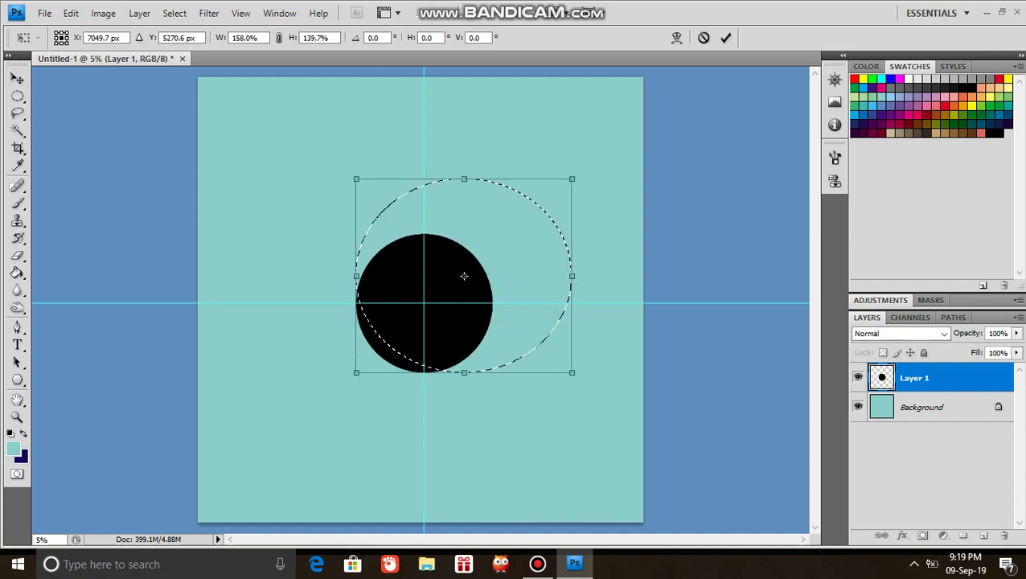
click(357, 373)
drag(356, 373, 340, 394)
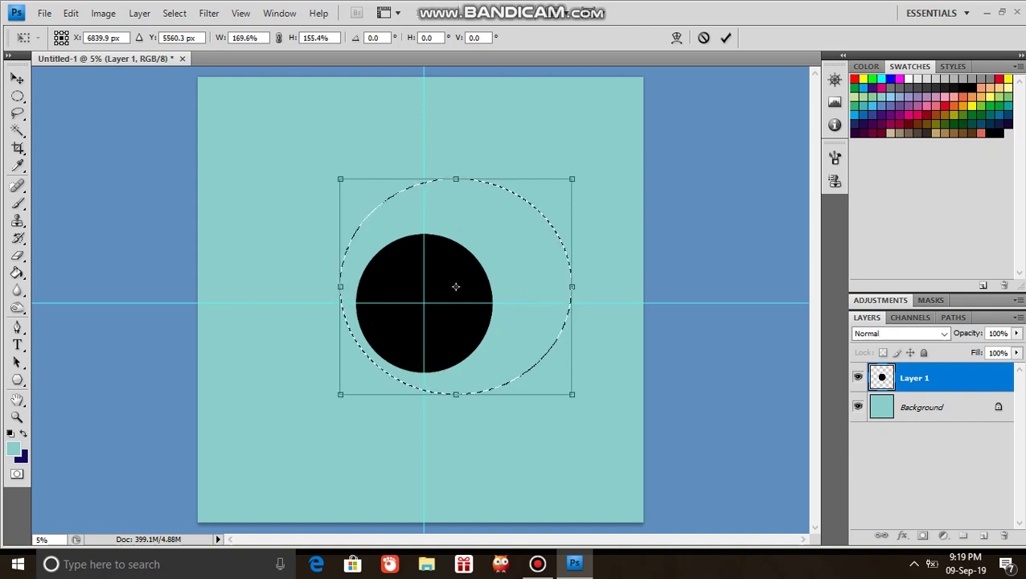
- Centre the enlarged selection on the guide intersection at X 6000 px, Y 6000 px and apply the transformation
click(490, 260)
mouse_move(491, 260)
mouse_down()
mouse_move(448, 283)
mouse_move(459, 278)
mouse_up()
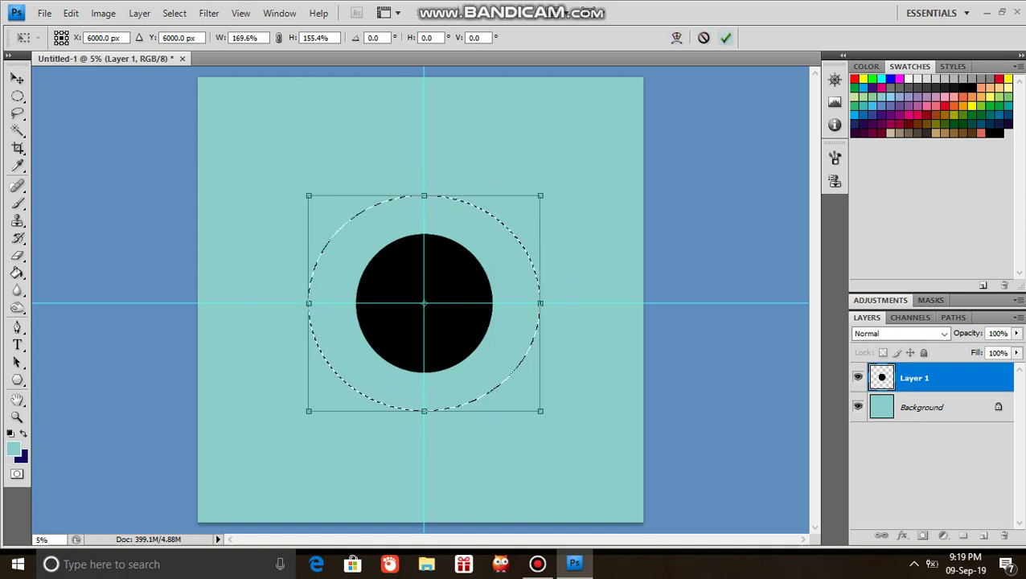
click(722, 38)
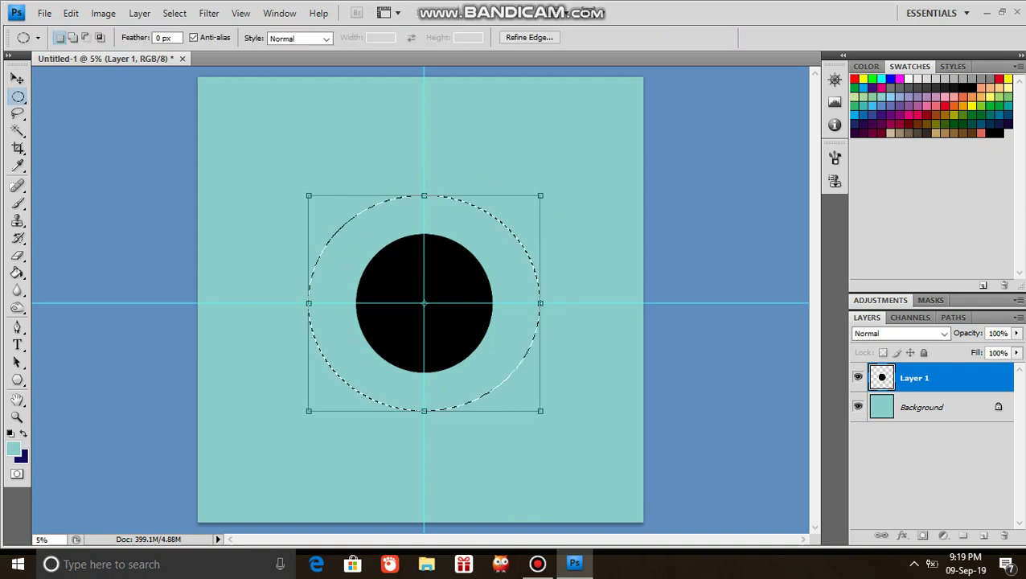
click(514, 274)
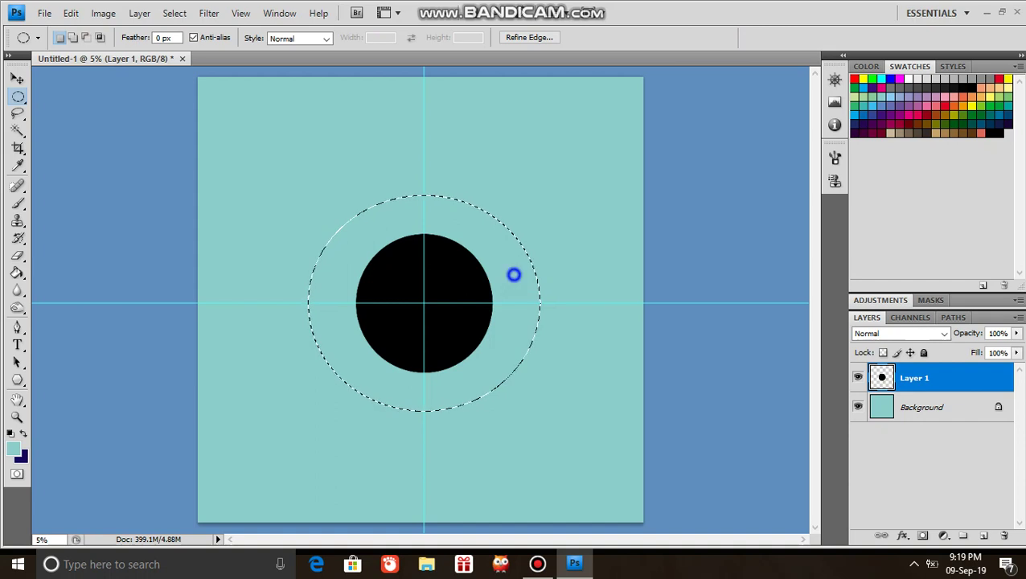
- Stroke the enlarged selection with a 250 px dark blue (#090c89) outline located at Center, and deselect it
right_click(514, 275)
click(547, 500)
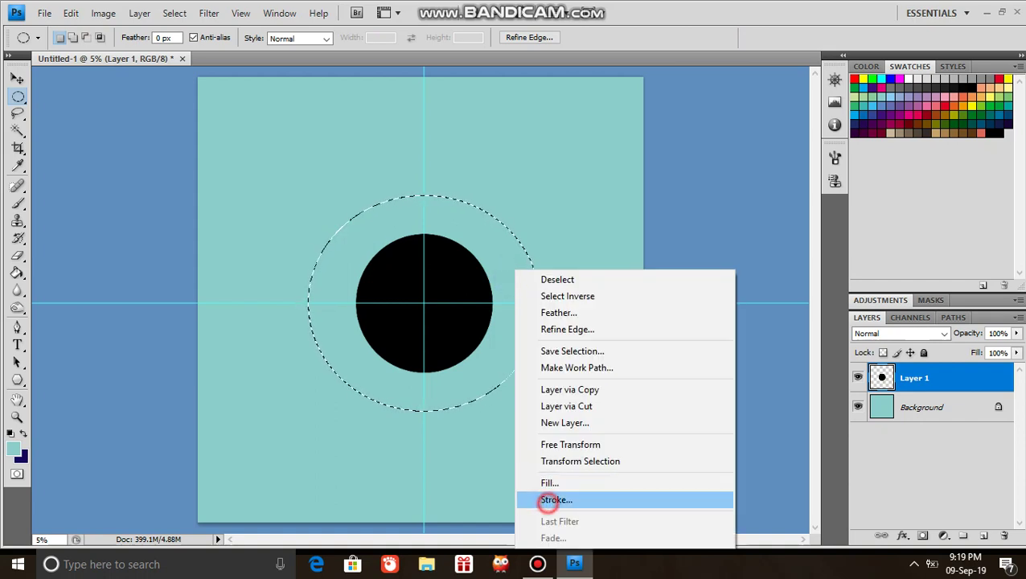
click(463, 180)
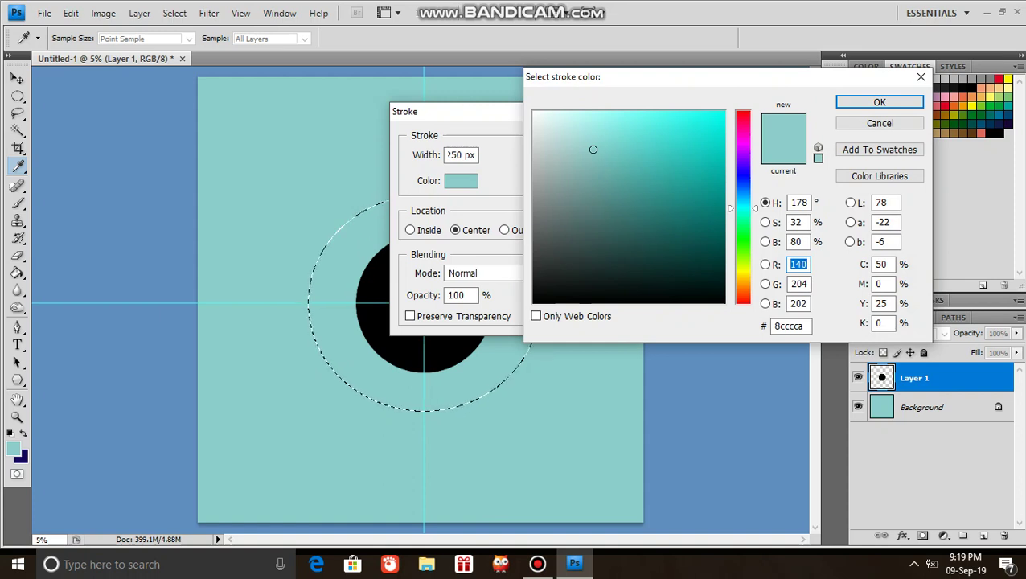
click(742, 175)
click(713, 200)
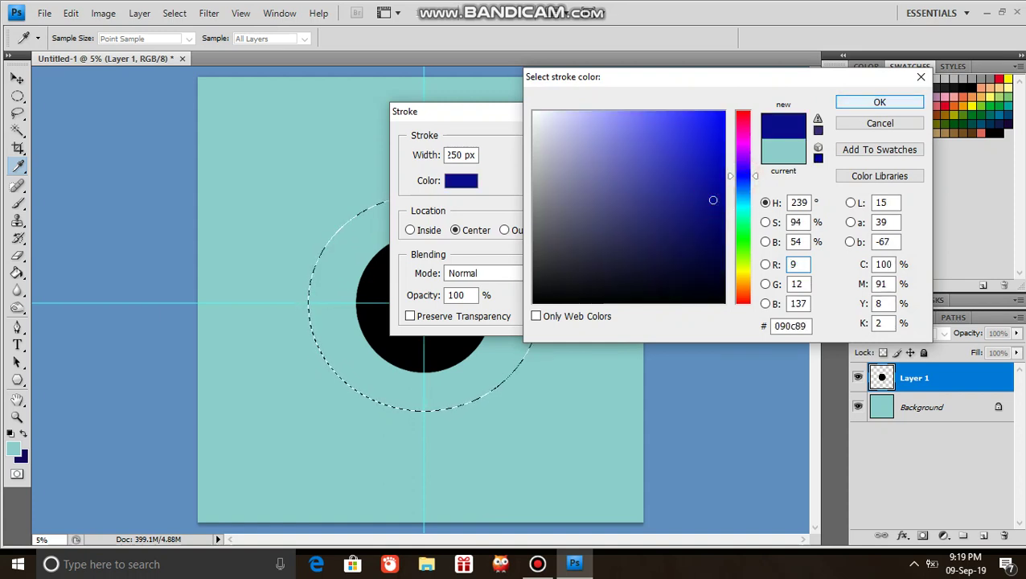
click(879, 103)
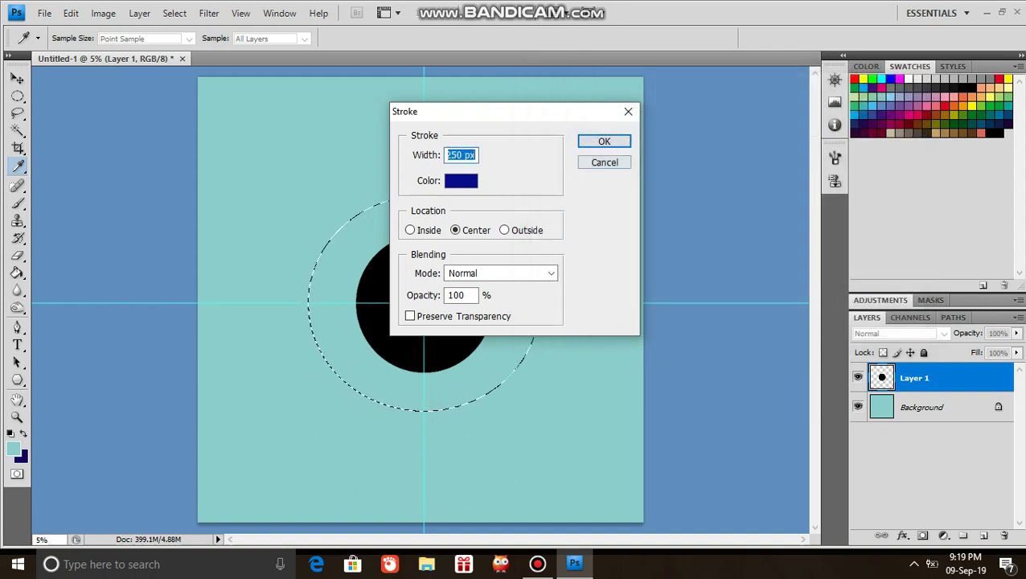
click(601, 140)
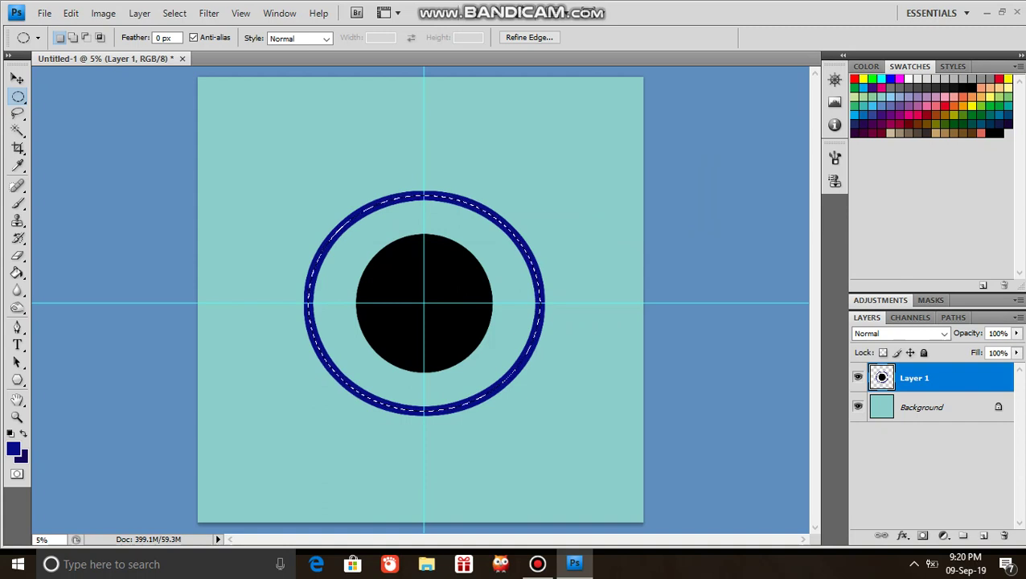
key(ctrl+d)
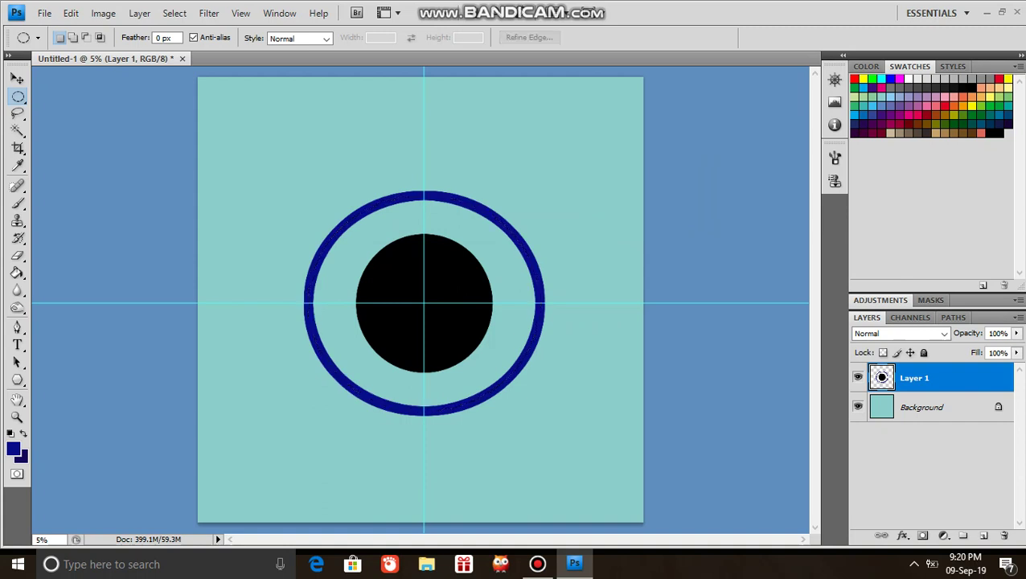
- Add the horizontal text EDUCATION in Stencil over the black circle's upper edge and scale it to about 250 pt
click(16, 345)
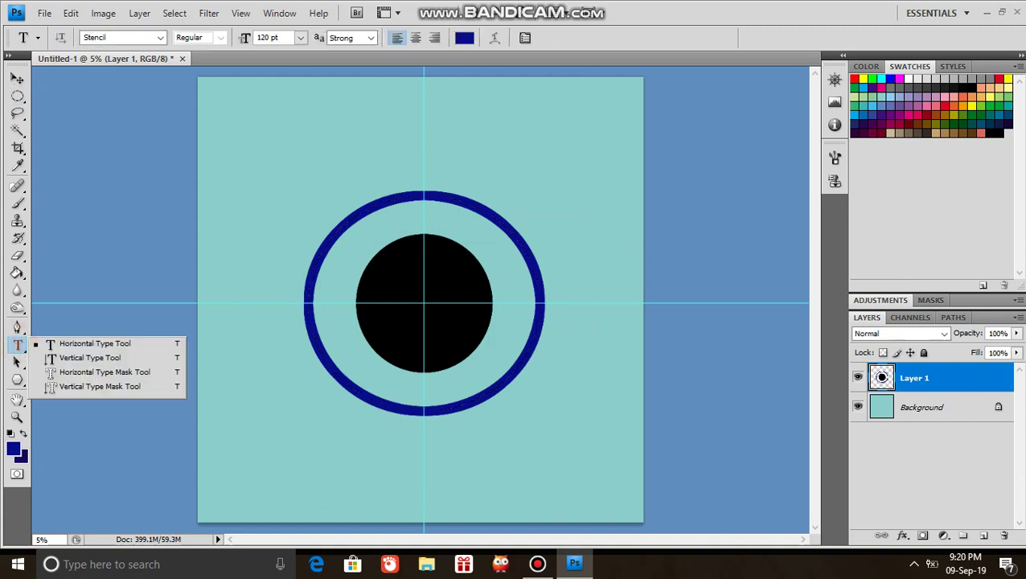
click(361, 241)
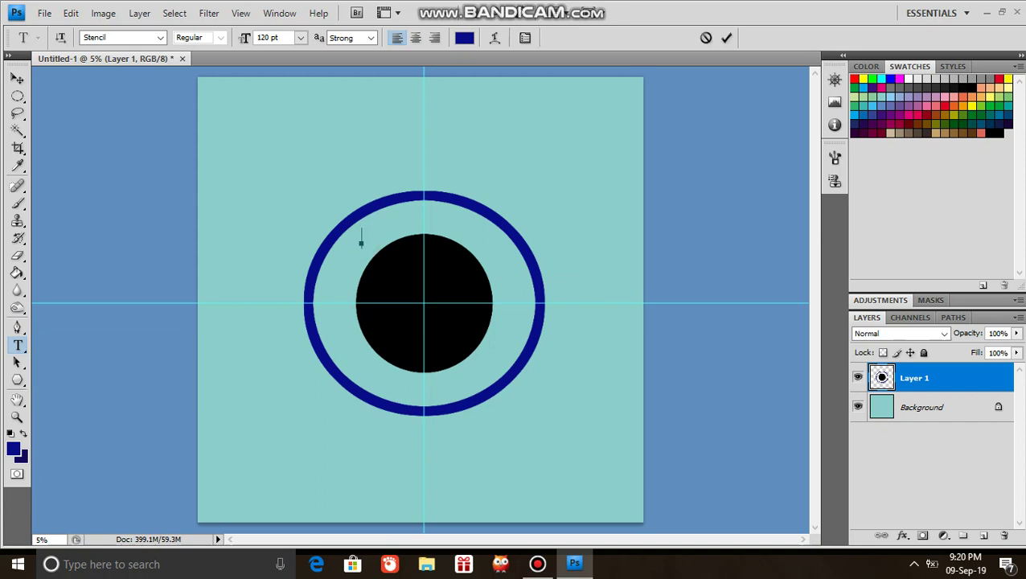
text(EDU)
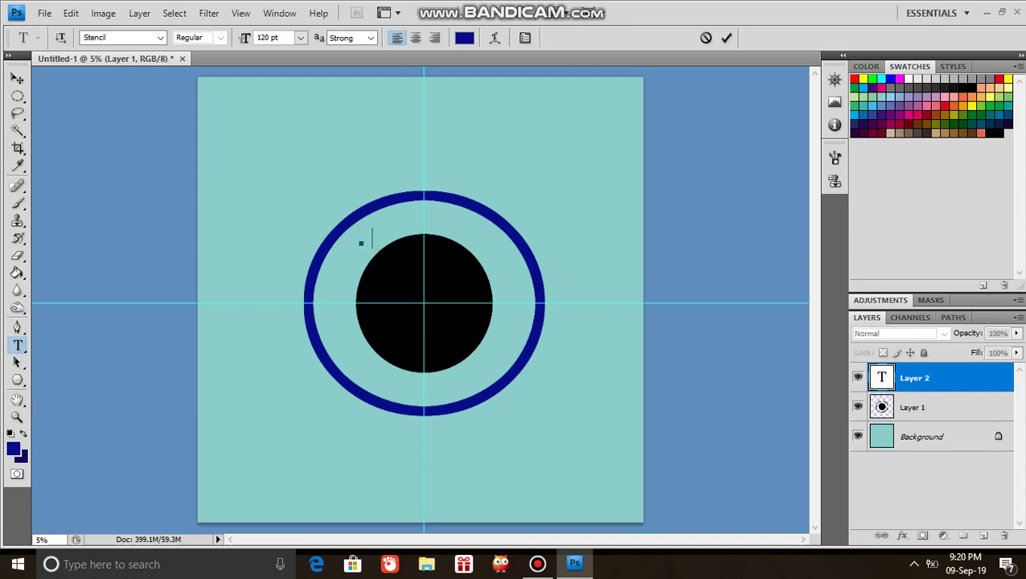
text(CATION)
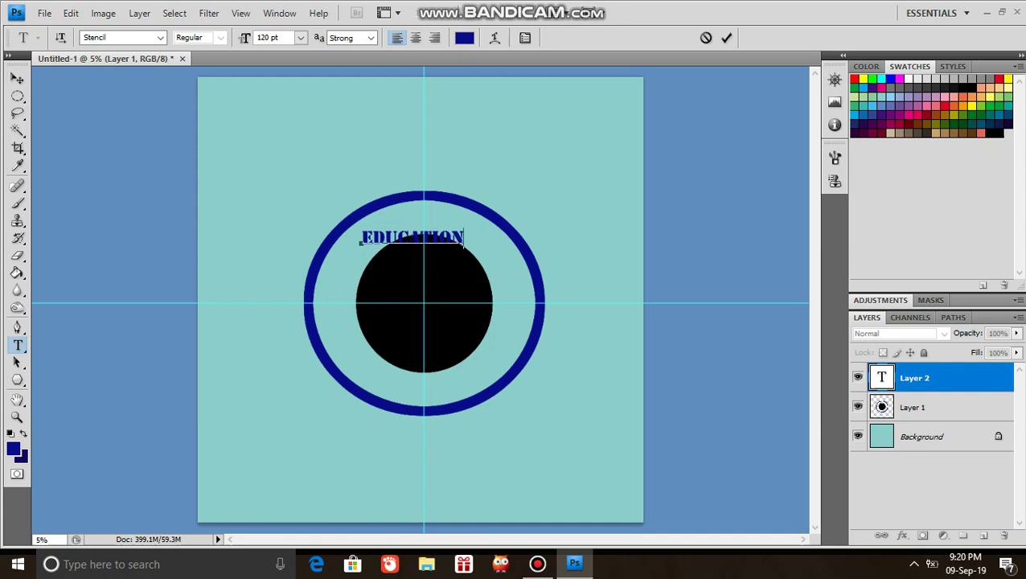
key(ctrl)
drag(463, 247, 508, 259)
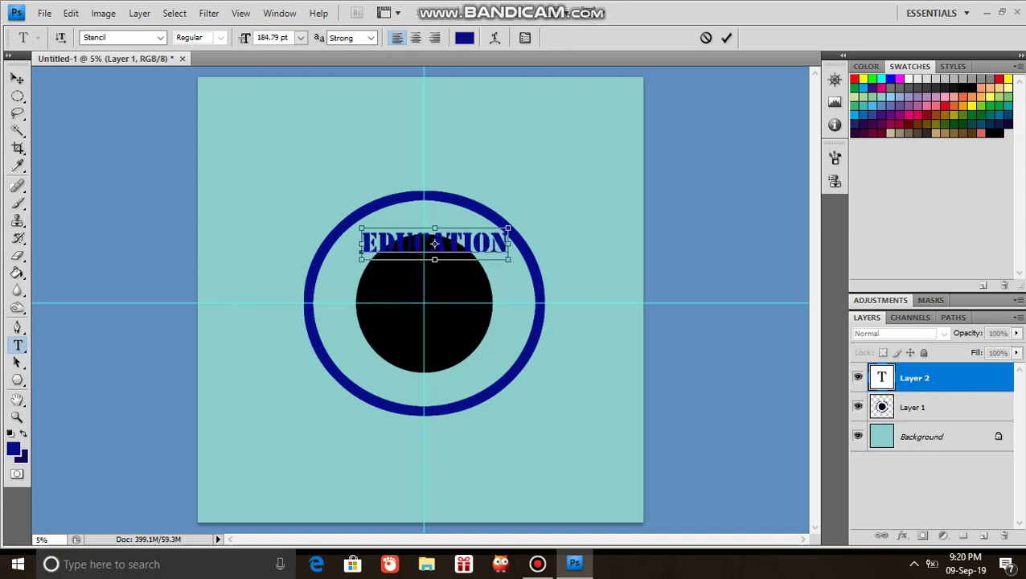
drag(361, 229, 343, 217)
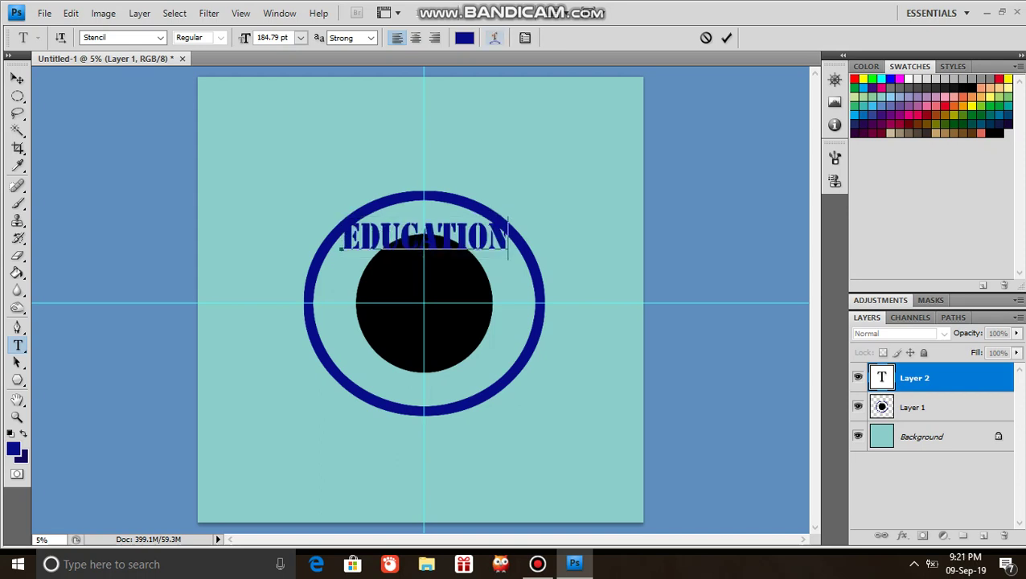
- Warp the EDUCATION text with the horizontal Arc style at a +50% bend
click(494, 38)
drag(339, 232, 509, 238)
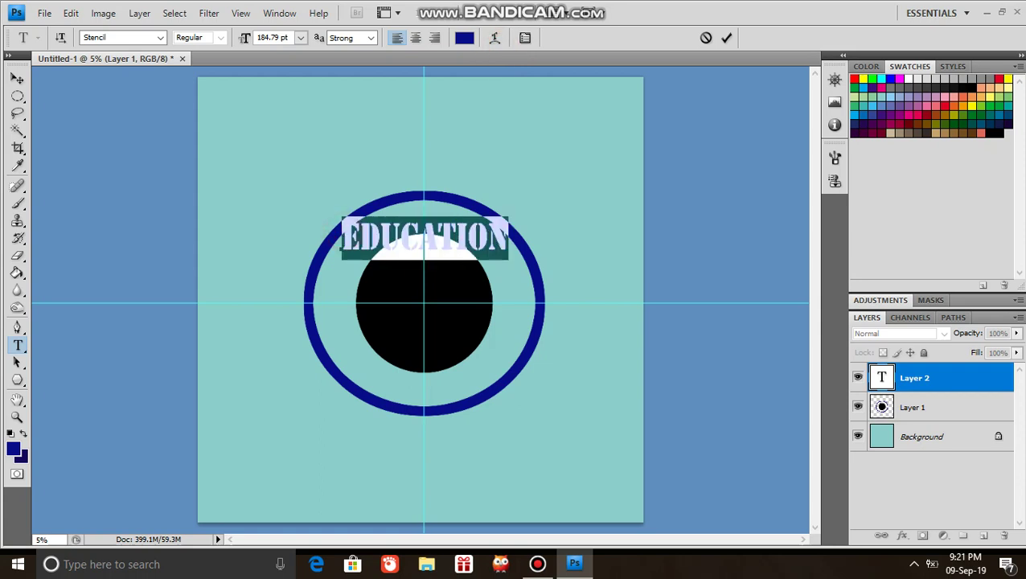
click(494, 38)
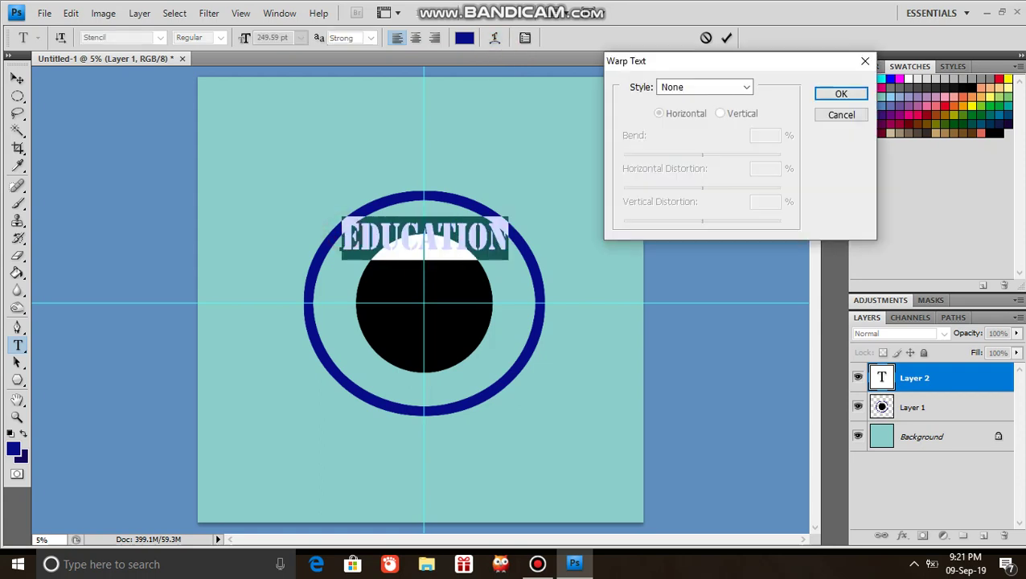
click(705, 86)
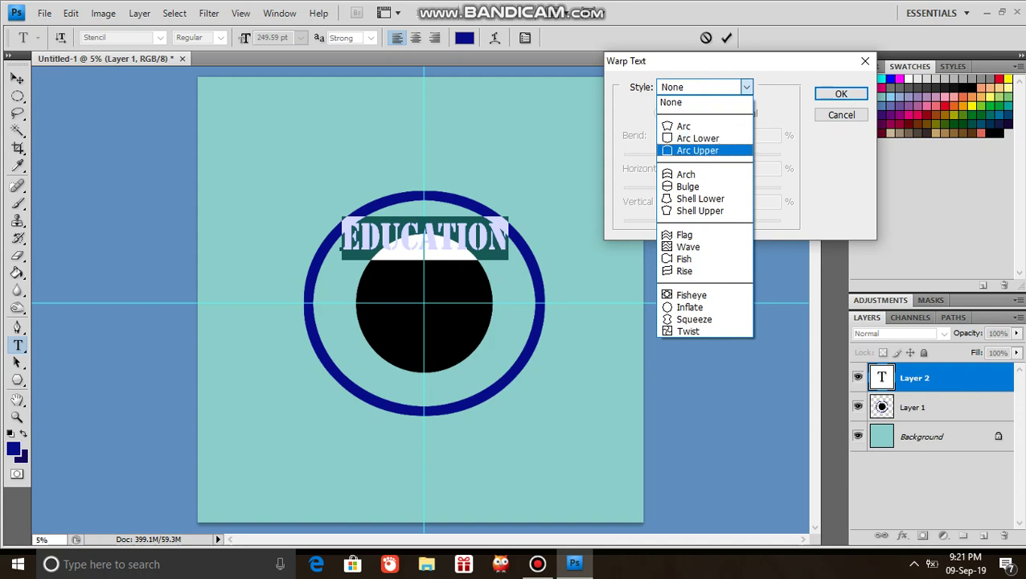
key(Up)
key(Up)
key(Return)
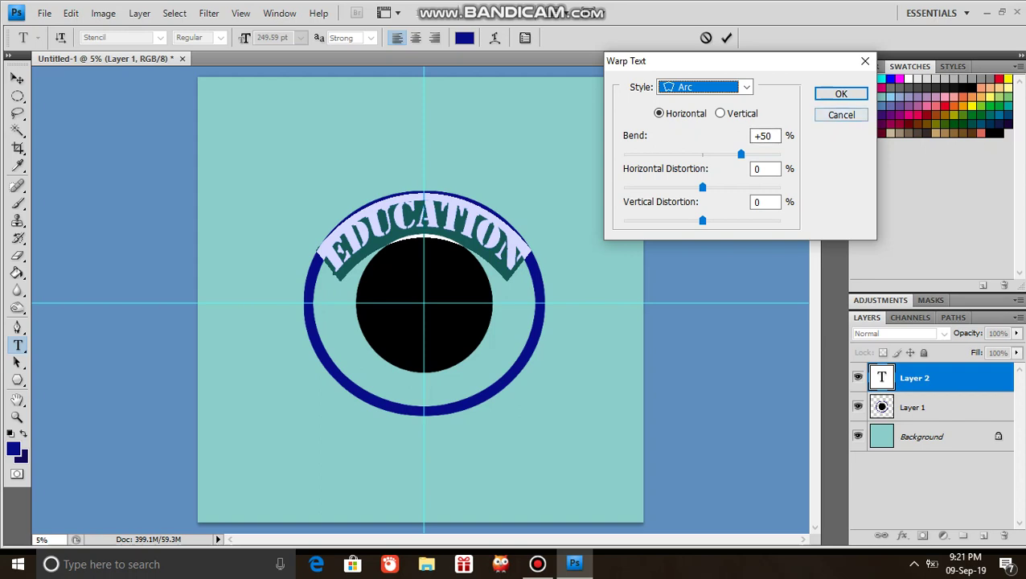
click(823, 94)
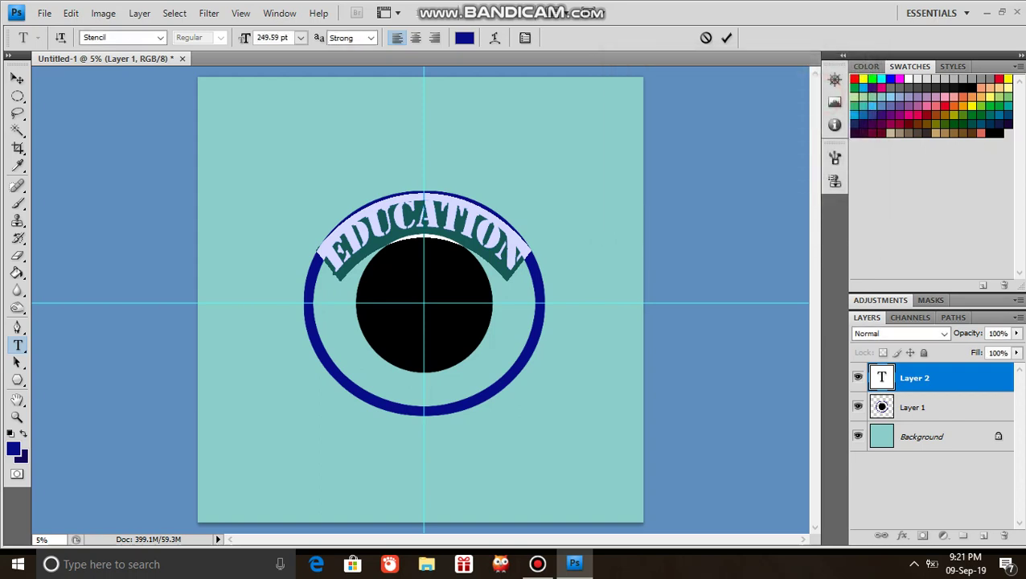
click(465, 218)
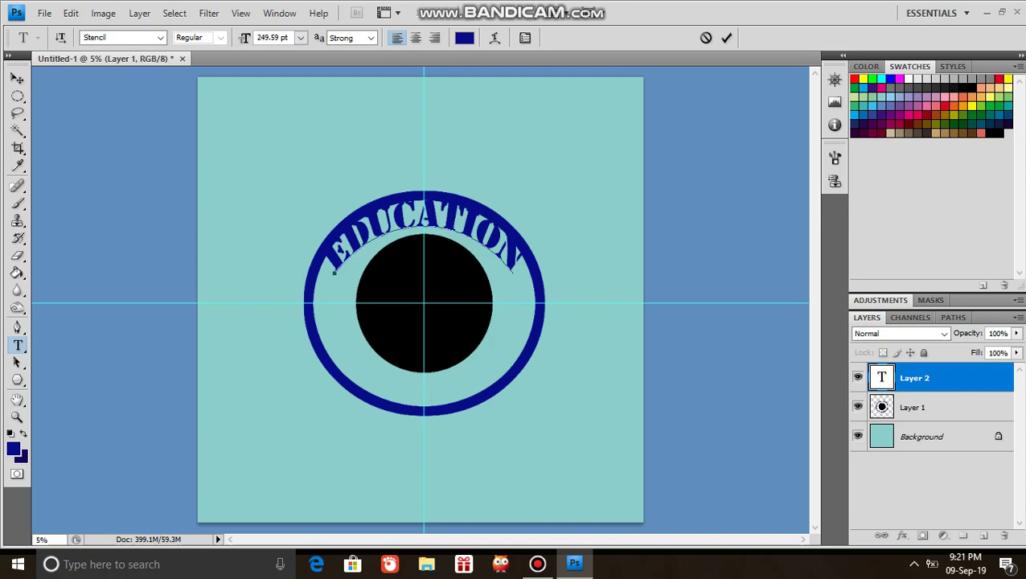
- Try the AR CENA font on the EDUCATION text and recentre the arched word above the black circle
drag(335, 273, 529, 264)
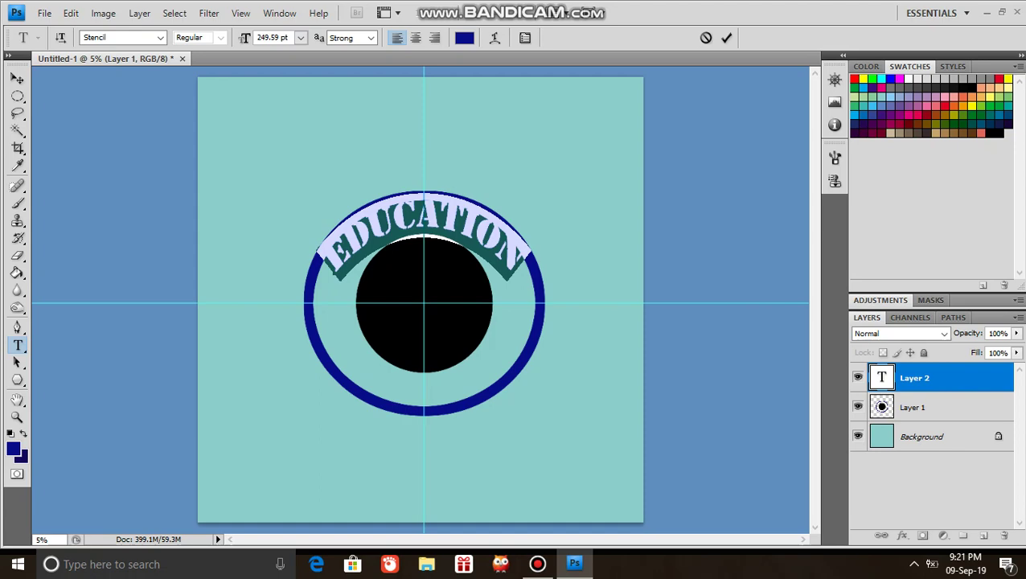
click(158, 37)
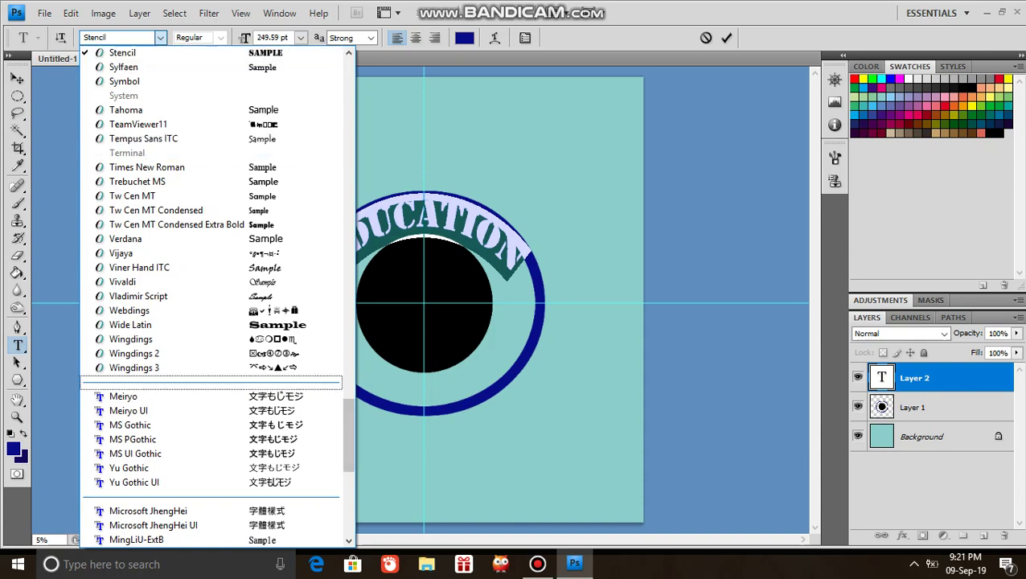
scroll(161, 410, up, 15)
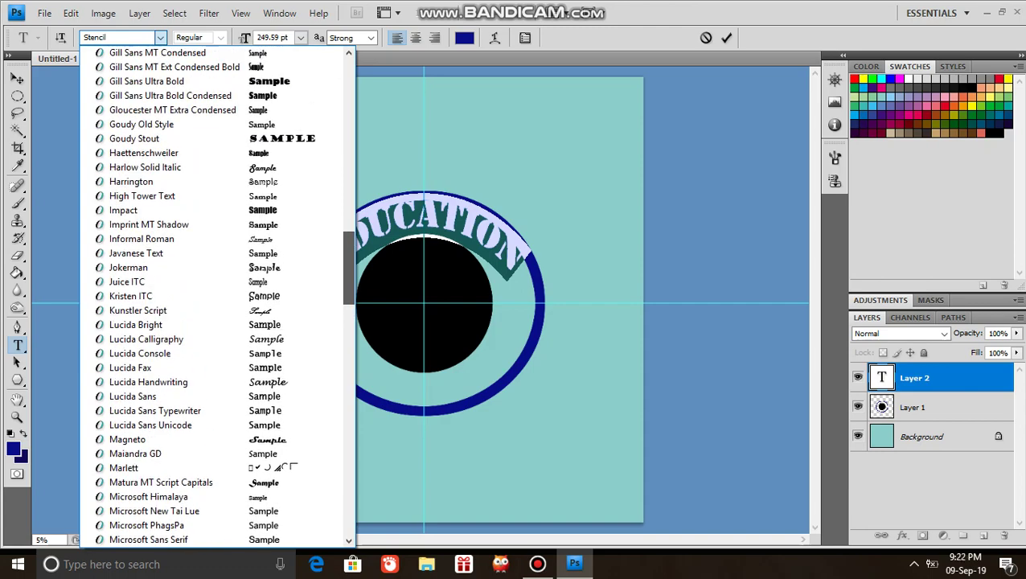
scroll(217, 296, up, 14)
scroll(217, 296, up, 14)
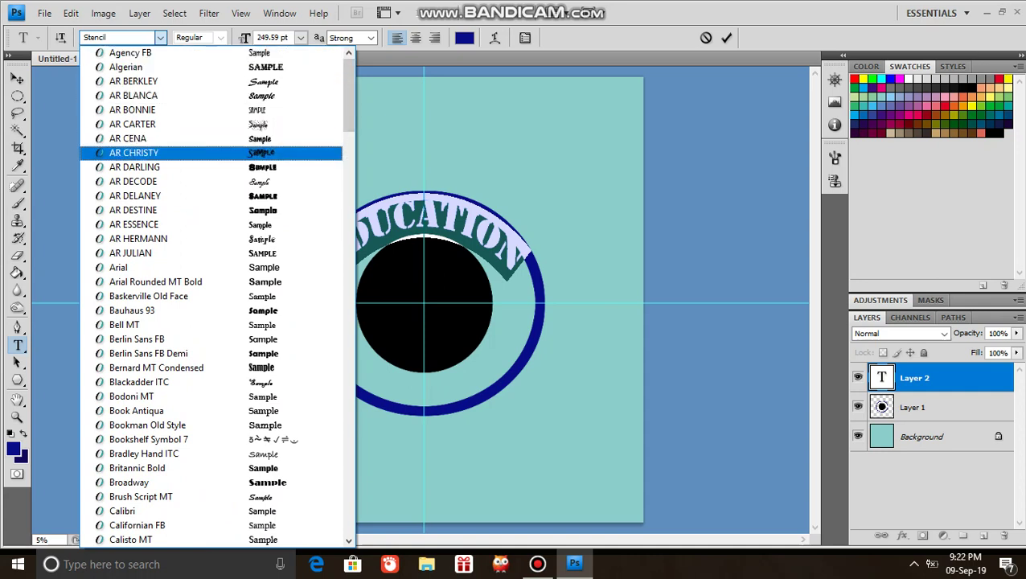
click(274, 138)
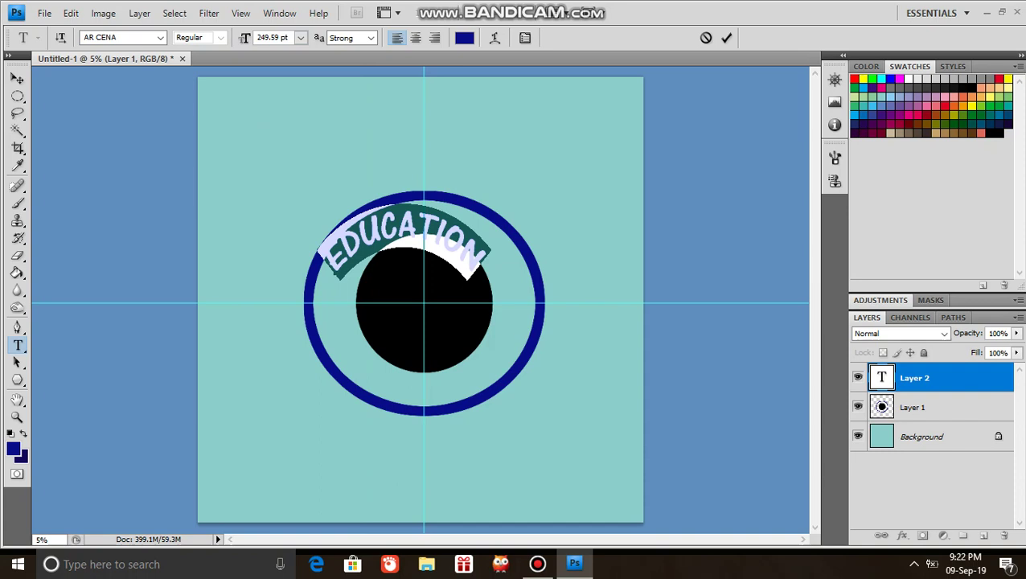
drag(488, 256, 508, 244)
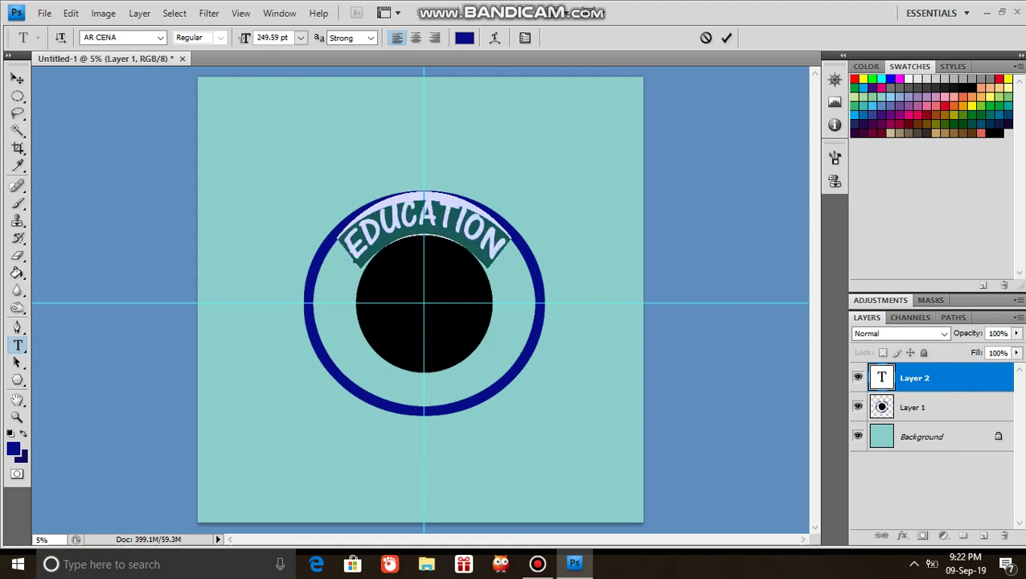
- Set the EDUCATION text's font to AR JULIAN and recentre the arched word between the black circle and the ring
click(160, 38)
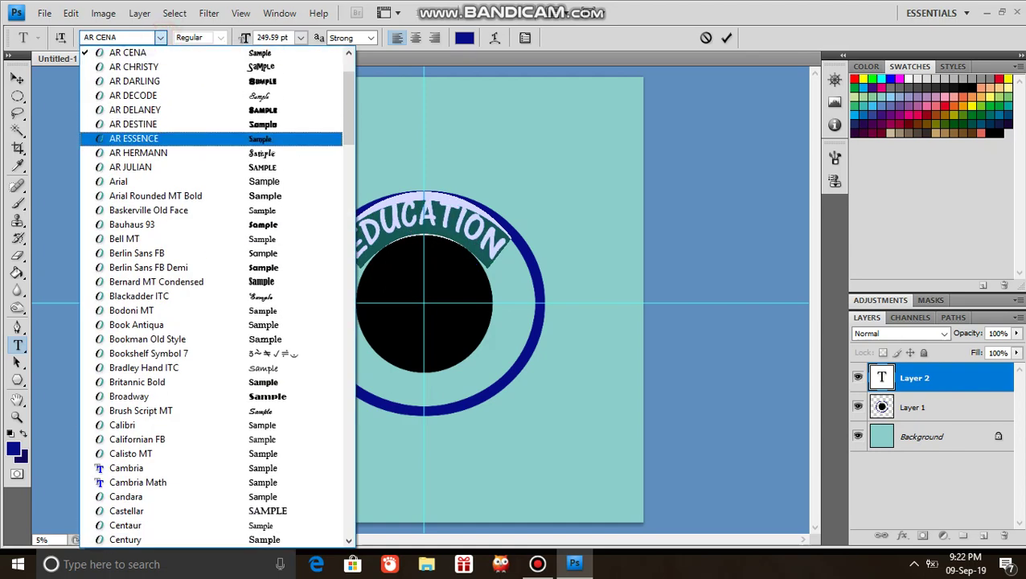
click(172, 166)
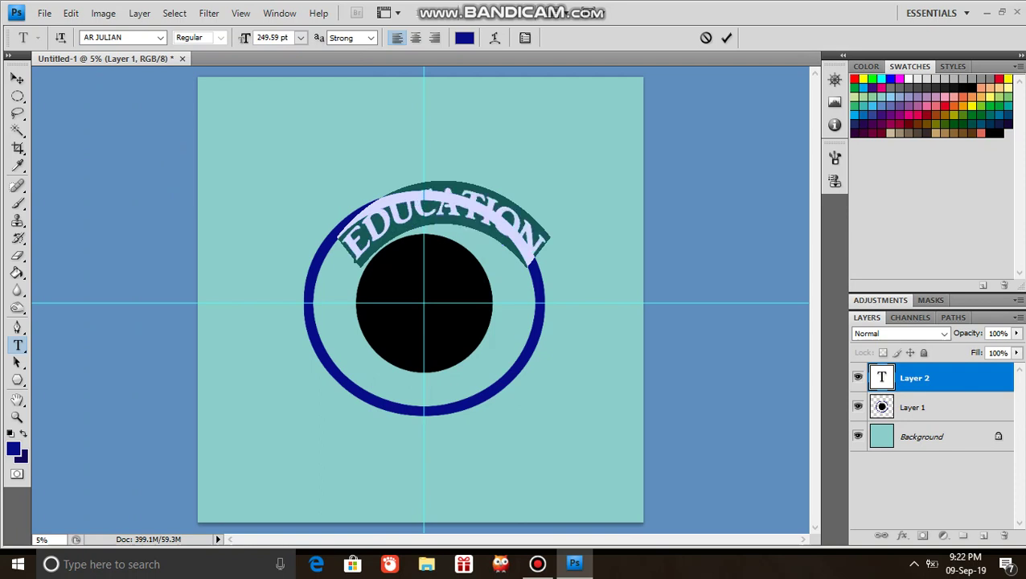
drag(523, 264, 503, 279)
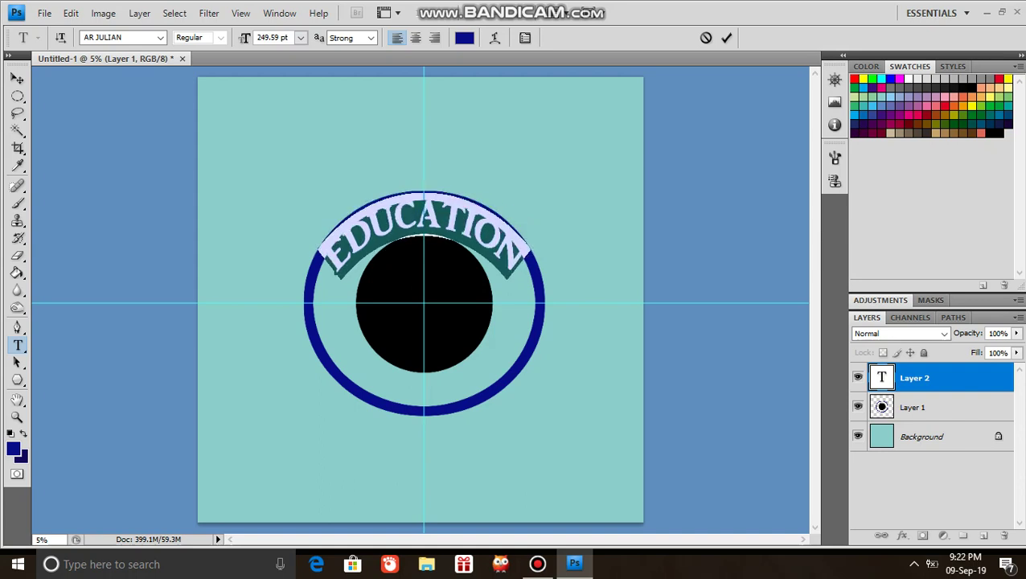
click(503, 263)
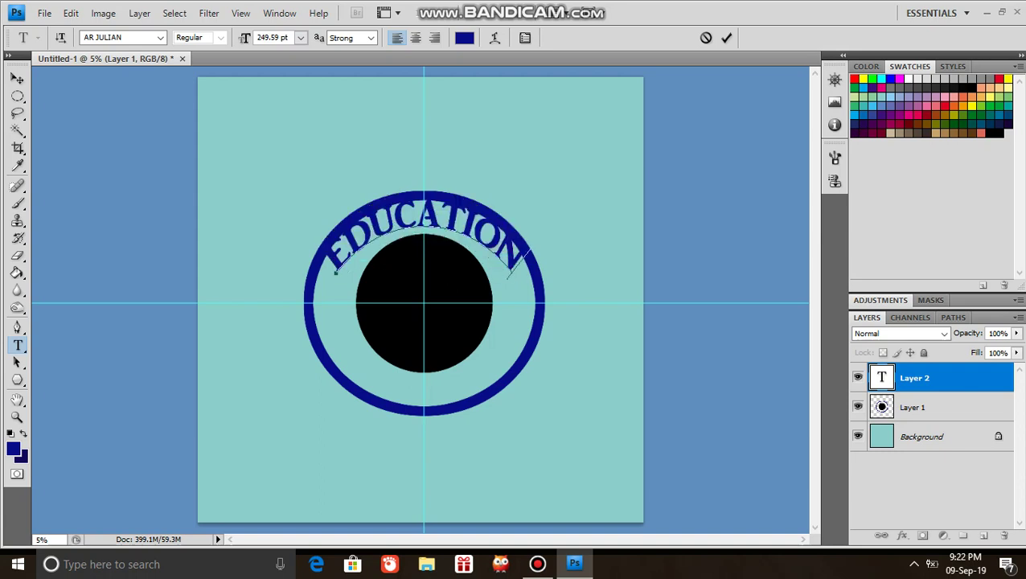
- Lower the baseline of the whole EDUCATION text slightly, clear of the ring, and commit the text
drag(332, 264, 527, 267)
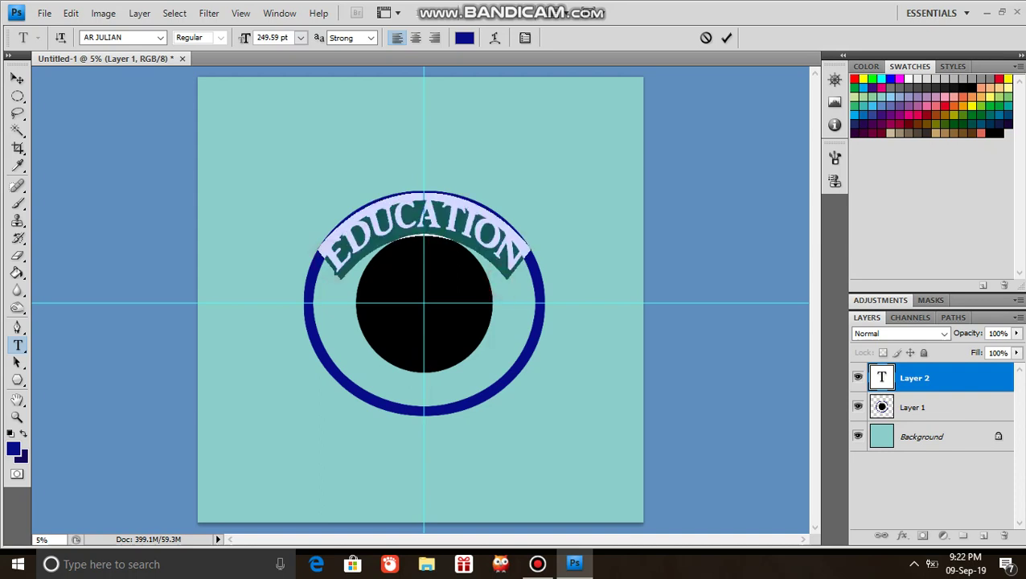
key(alt+shift+Down)
key(alt+shift+Down)
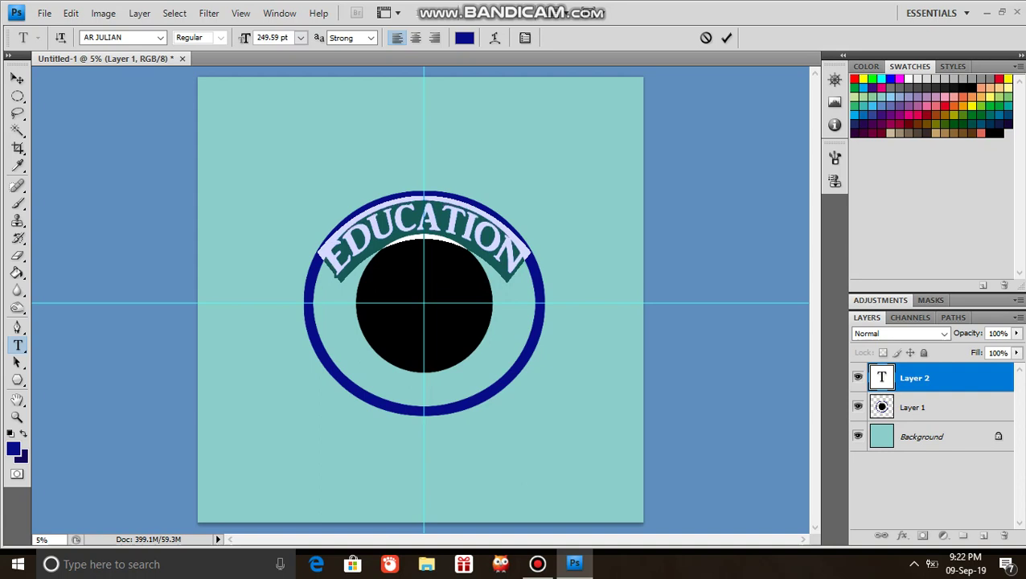
click(473, 246)
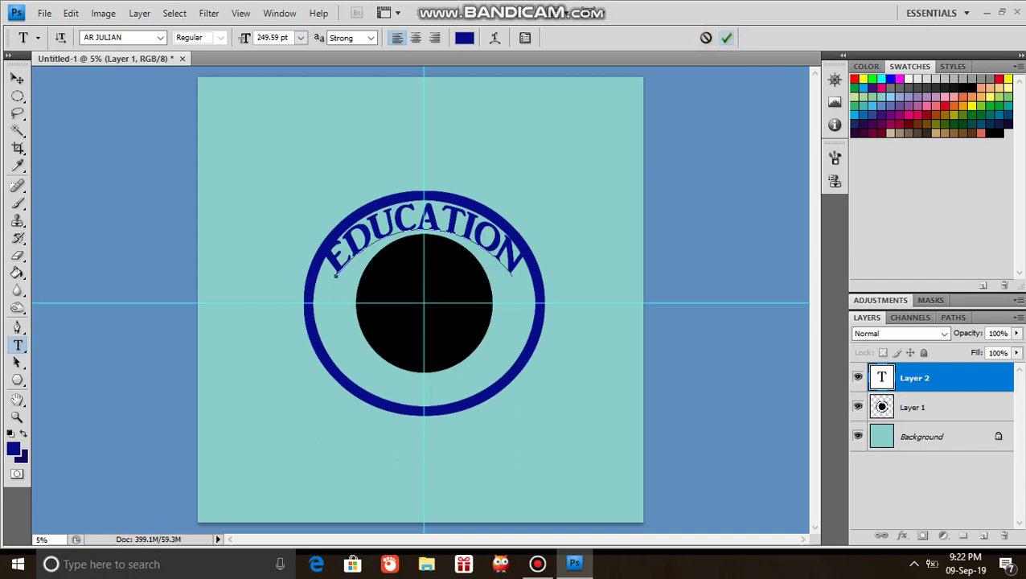
click(726, 38)
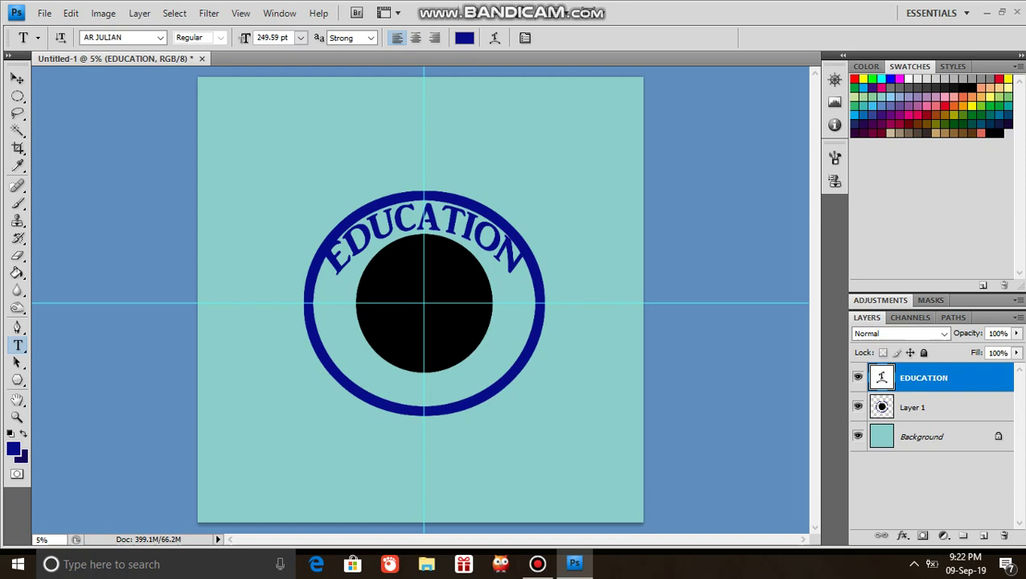
- Add a new text reading WARE inside the ring, just below the black circle
click(384, 388)
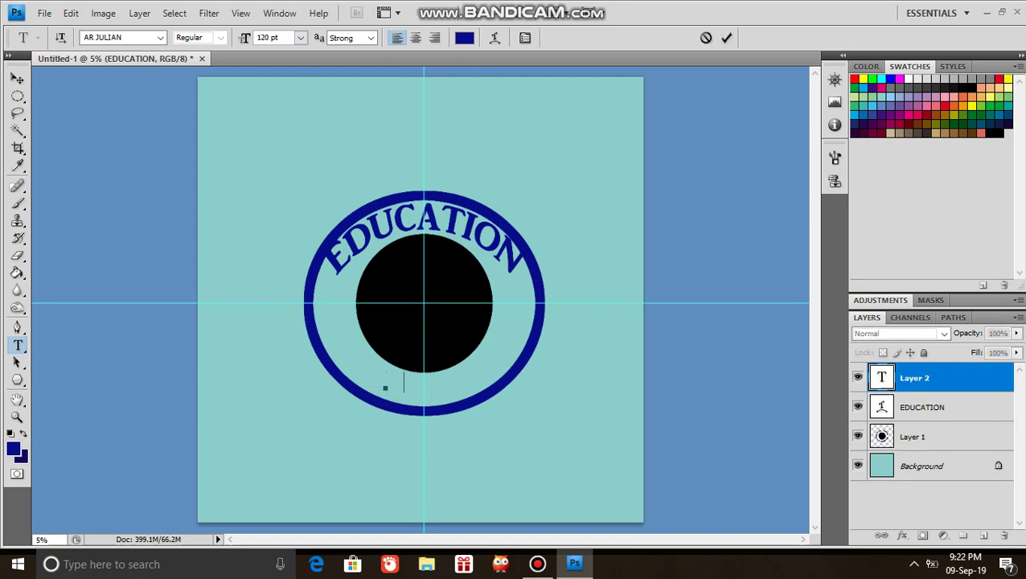
text(W ARE)
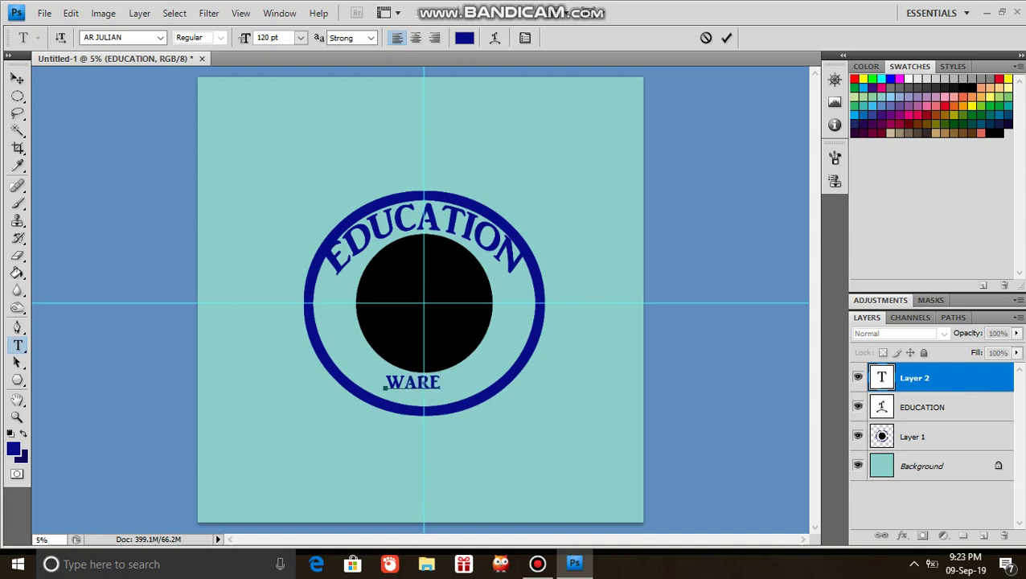
- Try the Arc warp at a +50% bend on the whole WARE text, in both vertical and horizontal orientation
drag(390, 384, 440, 384)
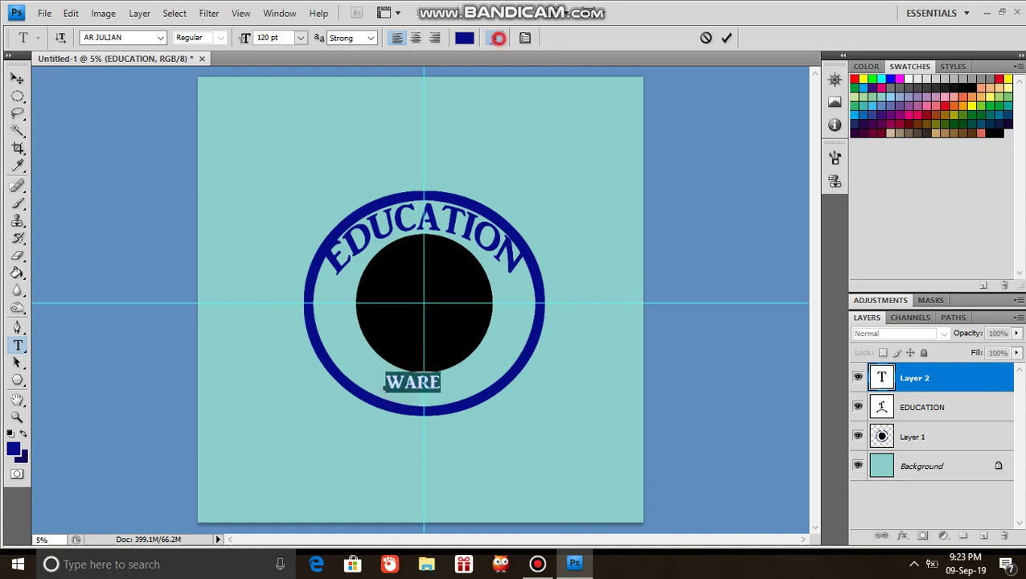
click(495, 37)
click(705, 87)
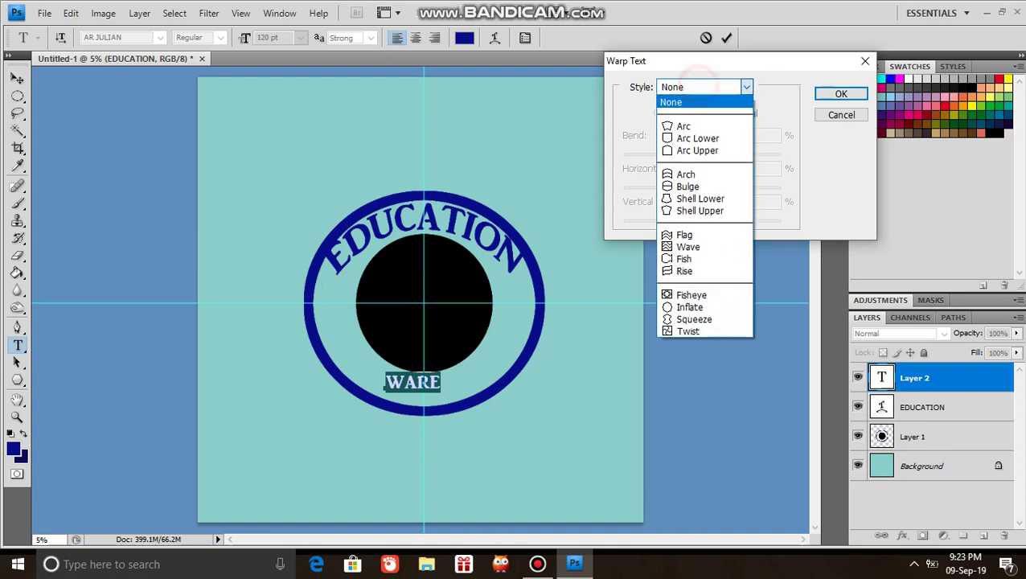
click(682, 122)
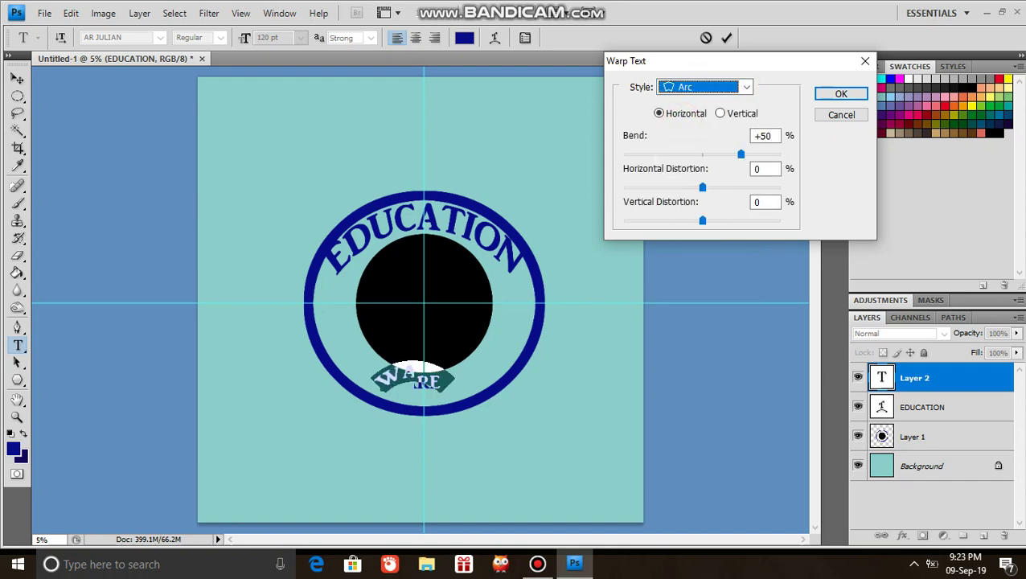
click(720, 113)
click(719, 114)
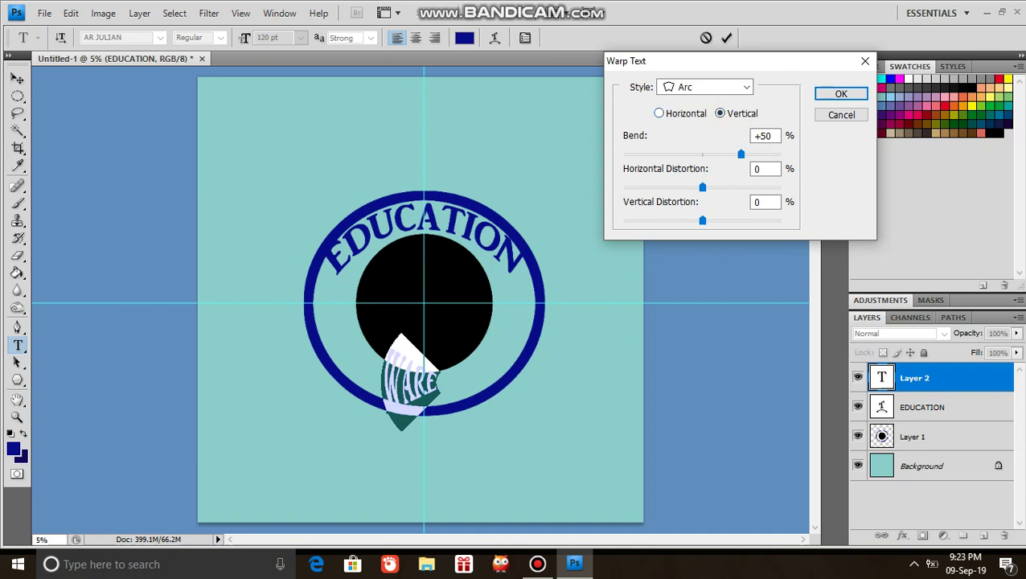
click(658, 113)
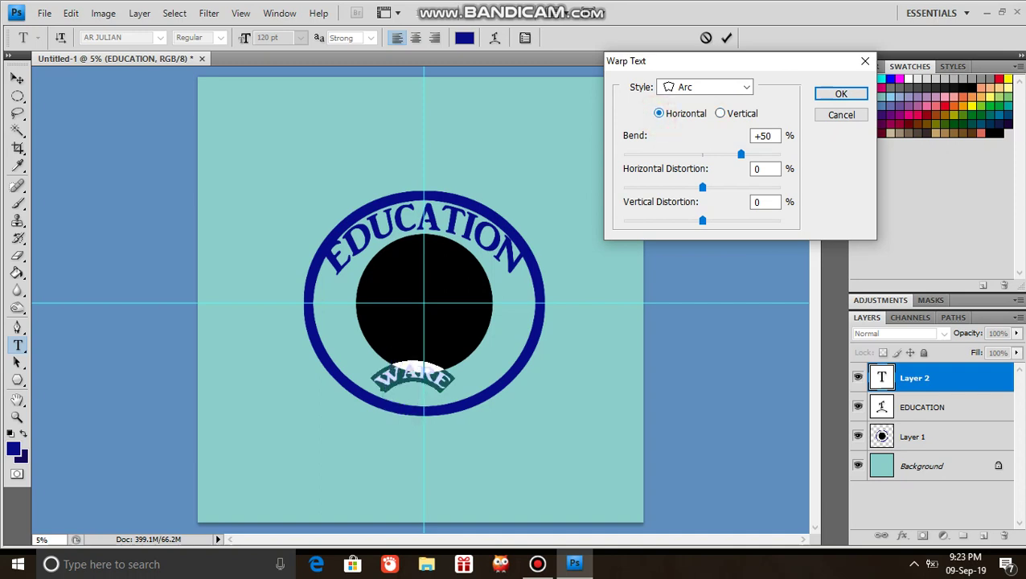
- Try the Arc Lower, Arch and Bulge warp styles on the WARE text
click(716, 87)
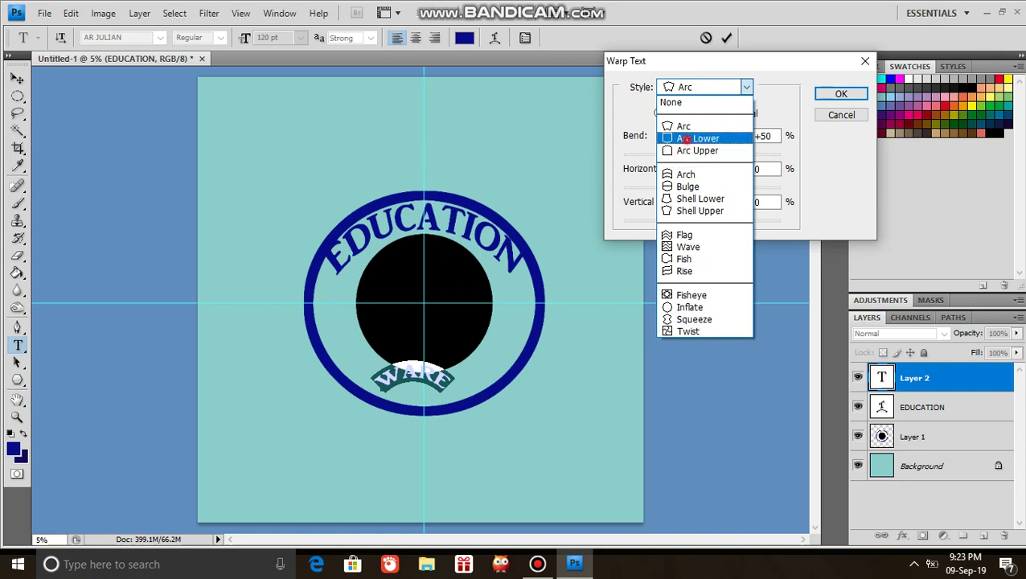
click(697, 138)
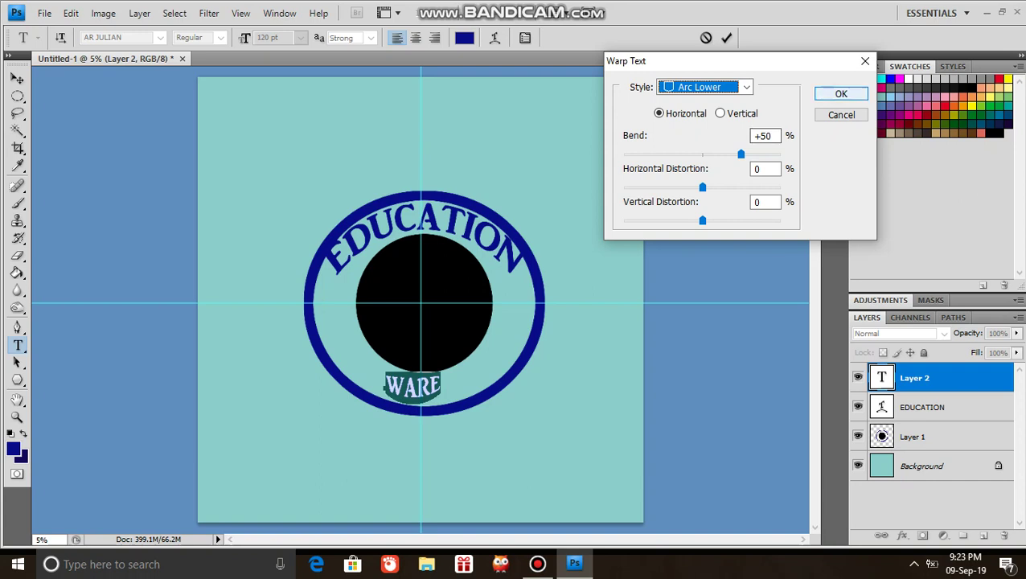
click(744, 86)
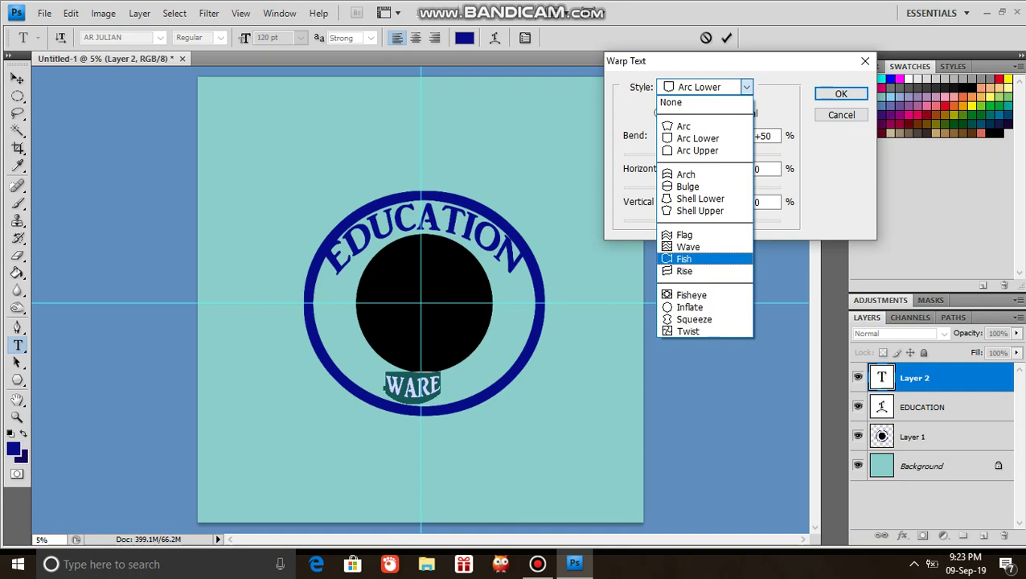
click(686, 173)
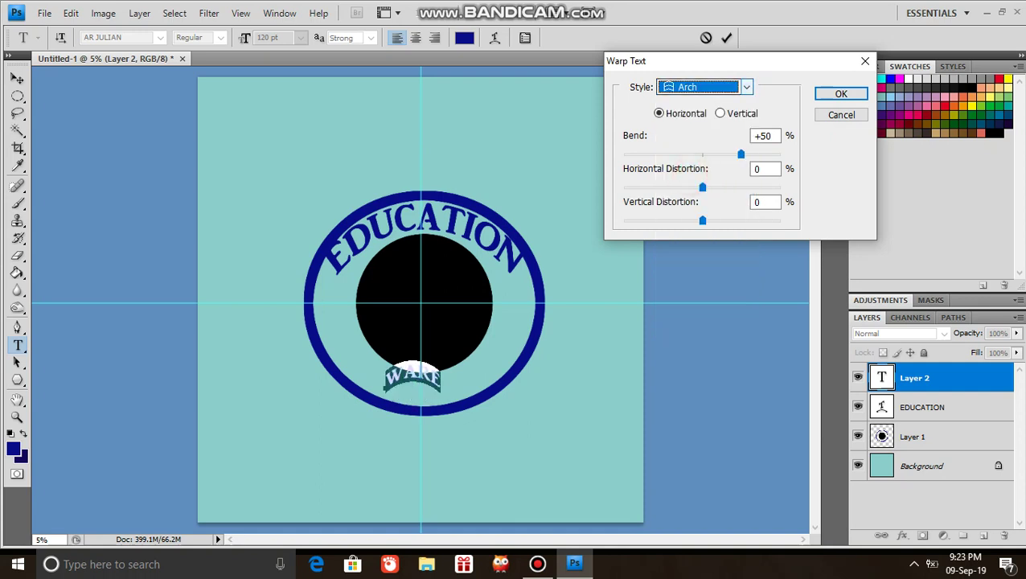
click(746, 87)
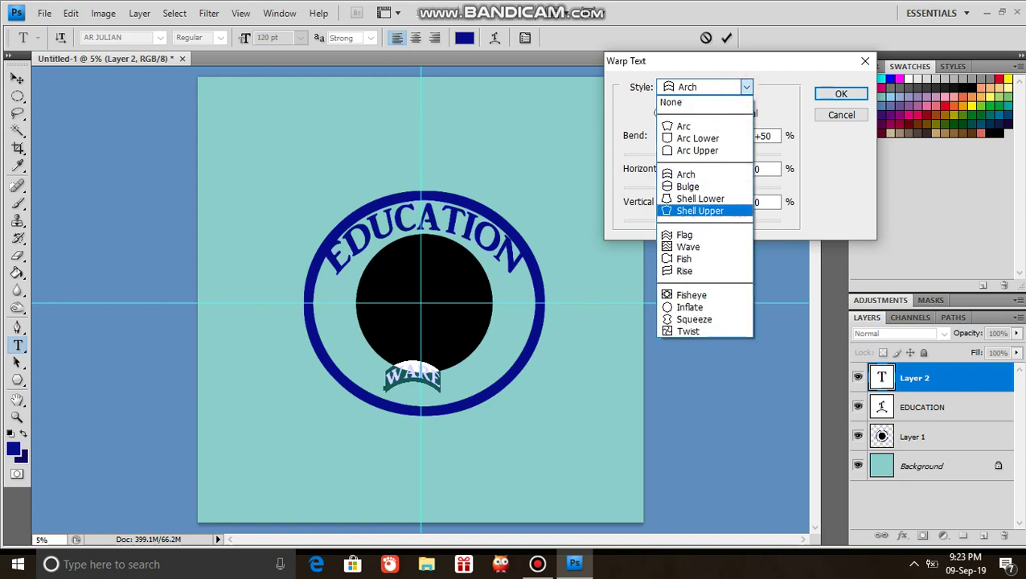
click(683, 186)
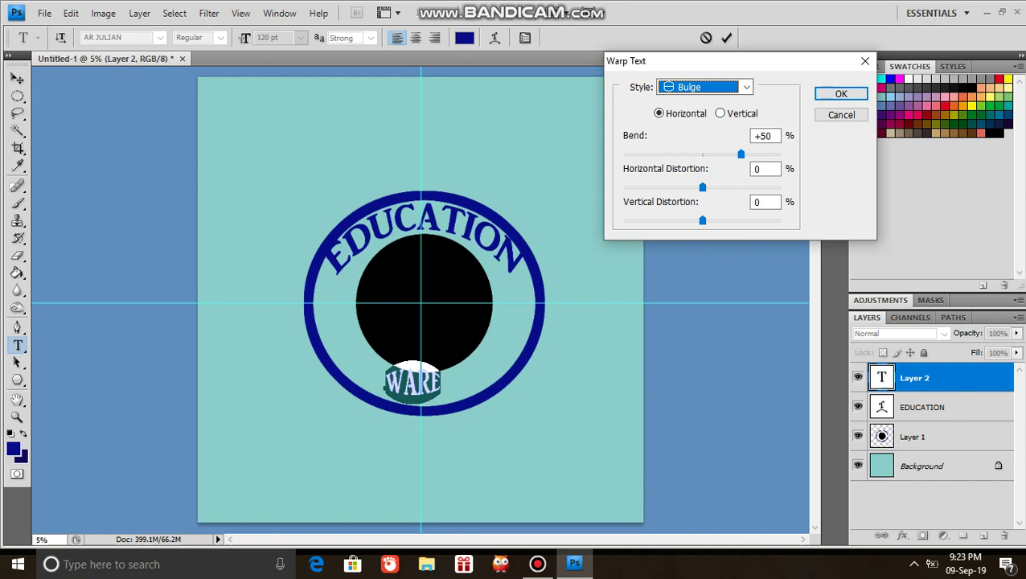
- Try the Arc warp on the WARE text again in vertical orientation, and reset the warp style to None
click(746, 87)
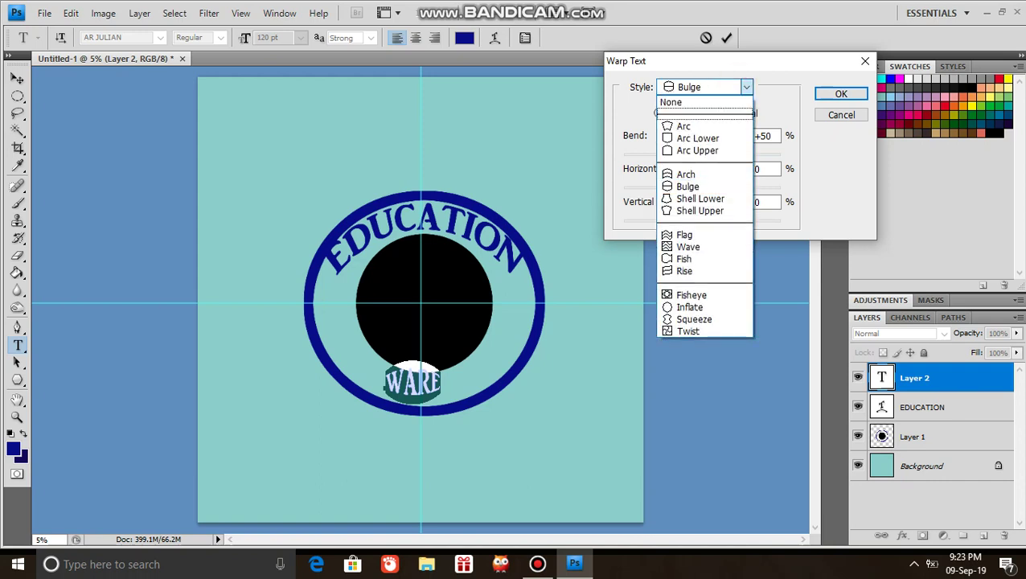
click(688, 127)
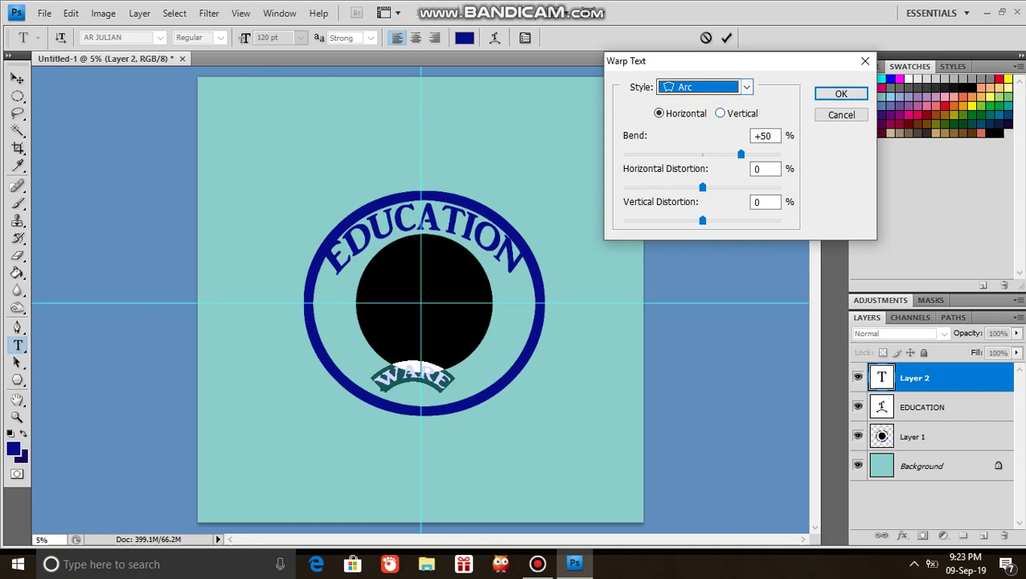
click(718, 113)
click(719, 114)
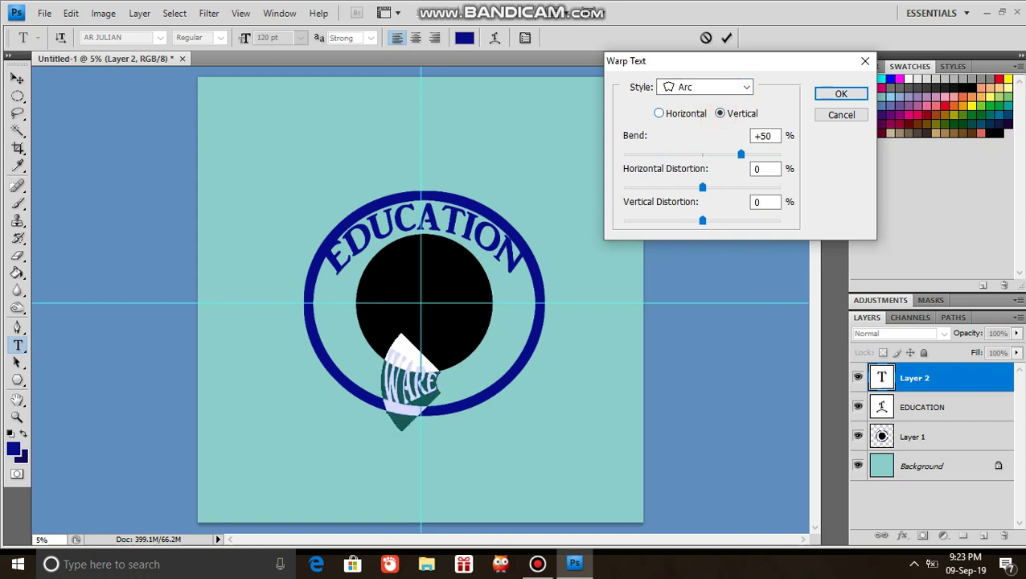
click(658, 113)
click(746, 87)
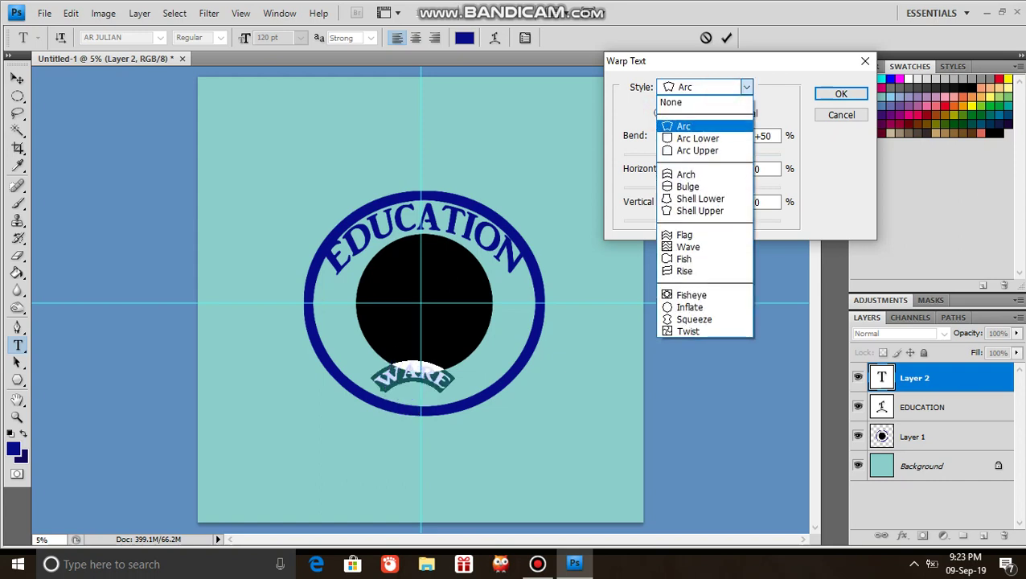
click(716, 102)
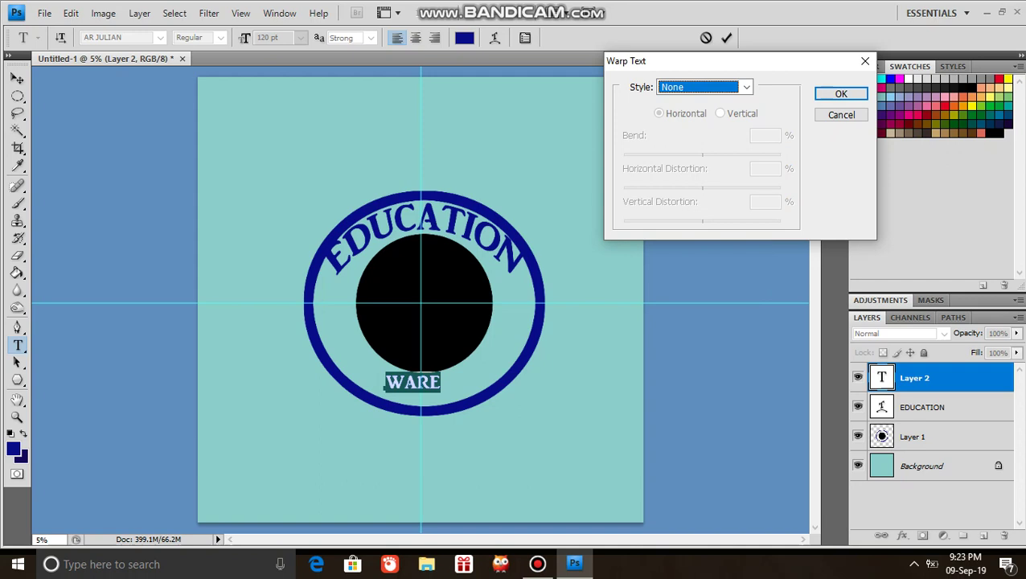
click(840, 93)
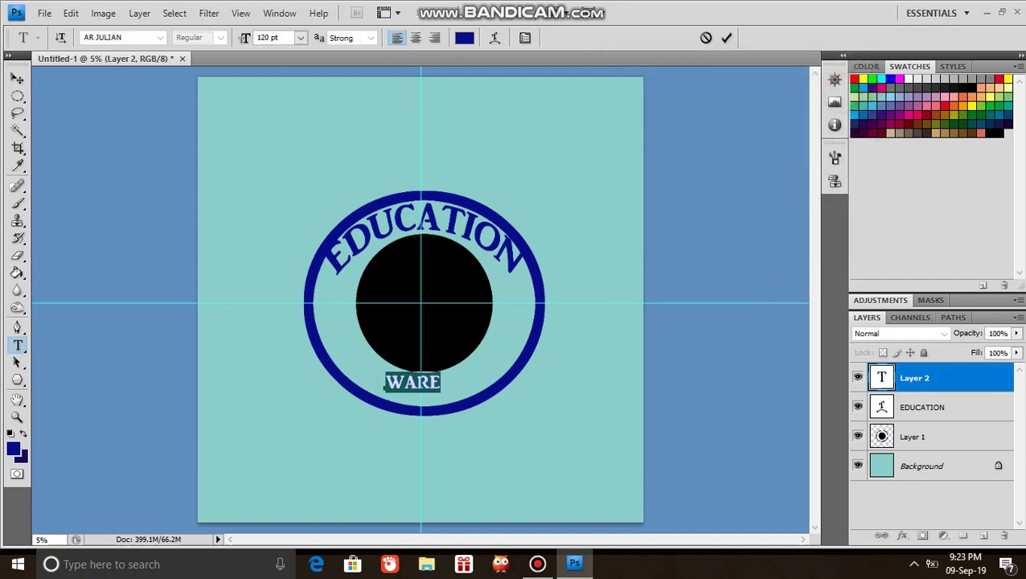
- Enlarge the unwarped WARE text to about 208.73 pt so it fills the gap below the black circle, and commit it
click(415, 383)
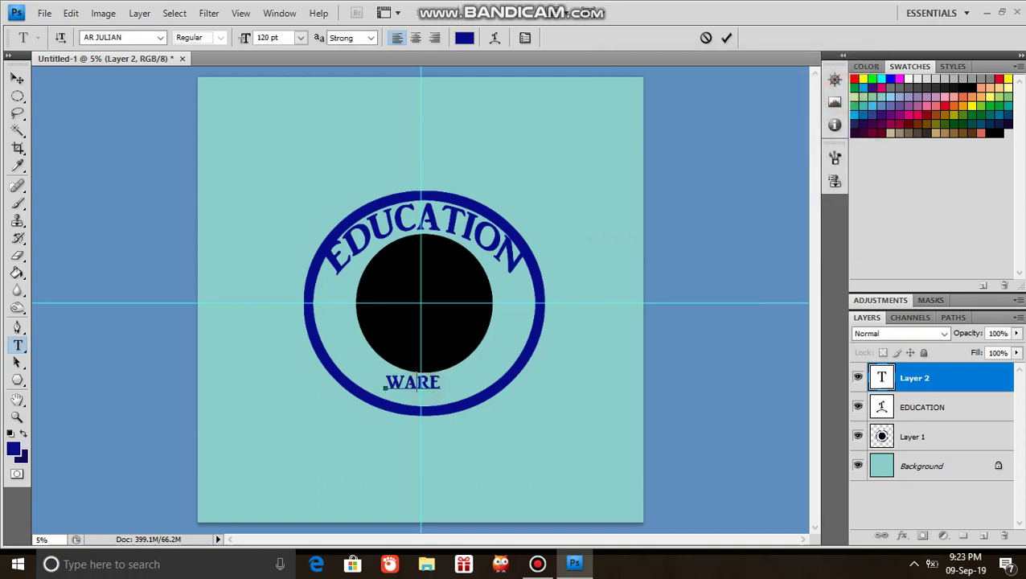
double_click(414, 382)
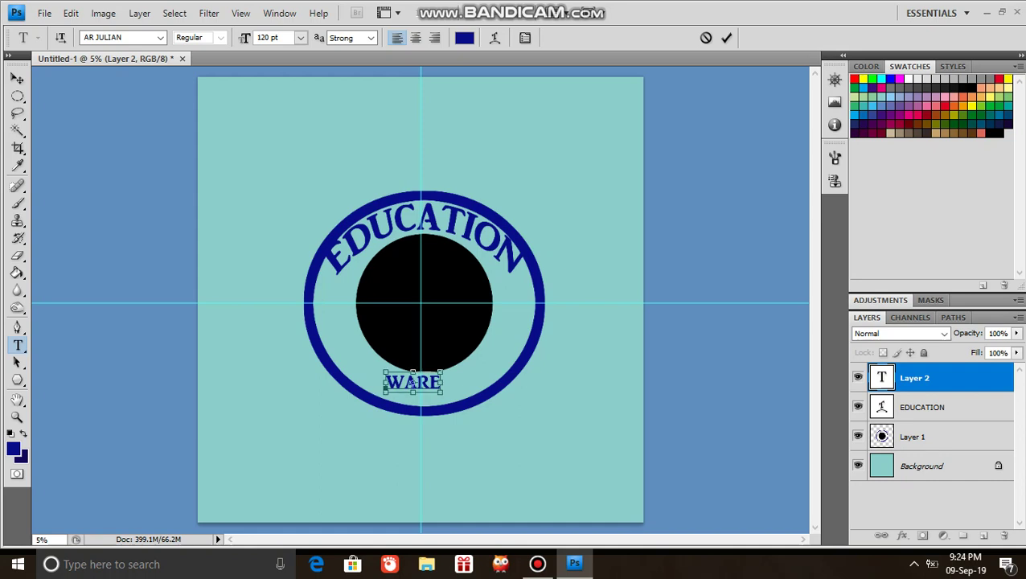
drag(440, 392, 461, 402)
click(384, 396)
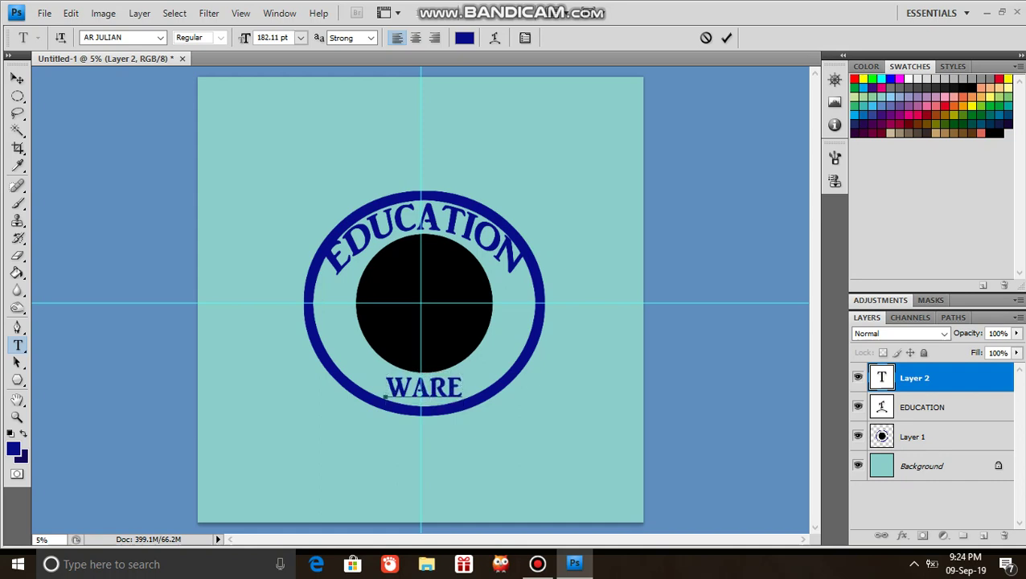
click(398, 386)
key(ctrl)
drag(384, 371, 370, 369)
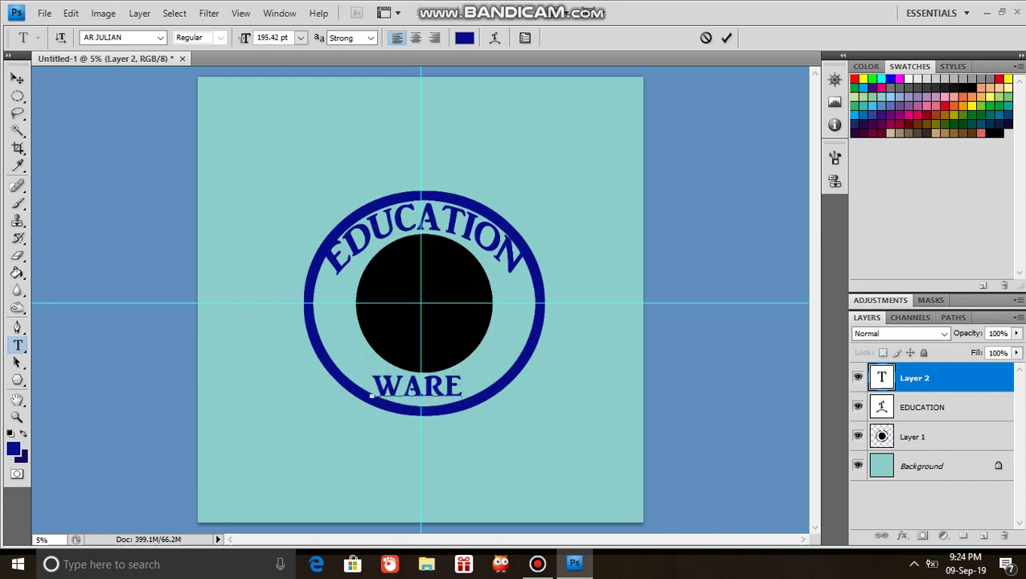
mouse_move(444, 387)
mouse_down()
mouse_move(460, 389)
mouse_move(404, 388)
mouse_up()
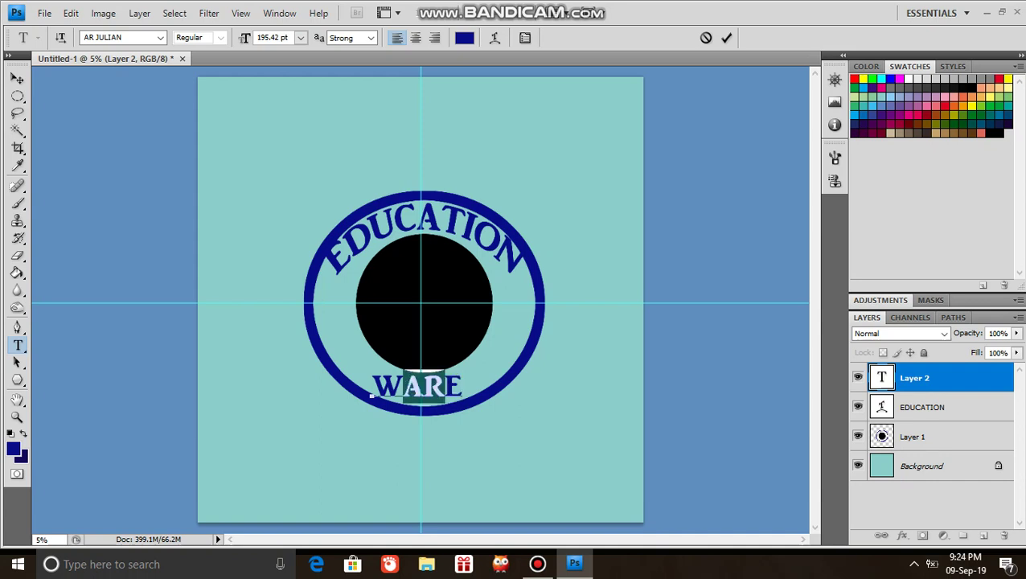
key(ctrl)
drag(461, 370, 468, 367)
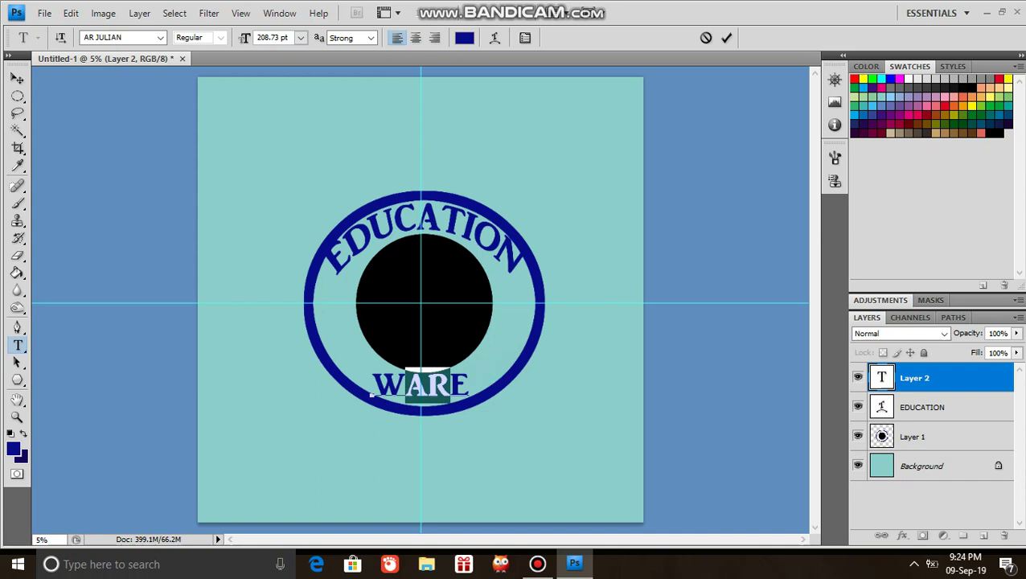
click(726, 38)
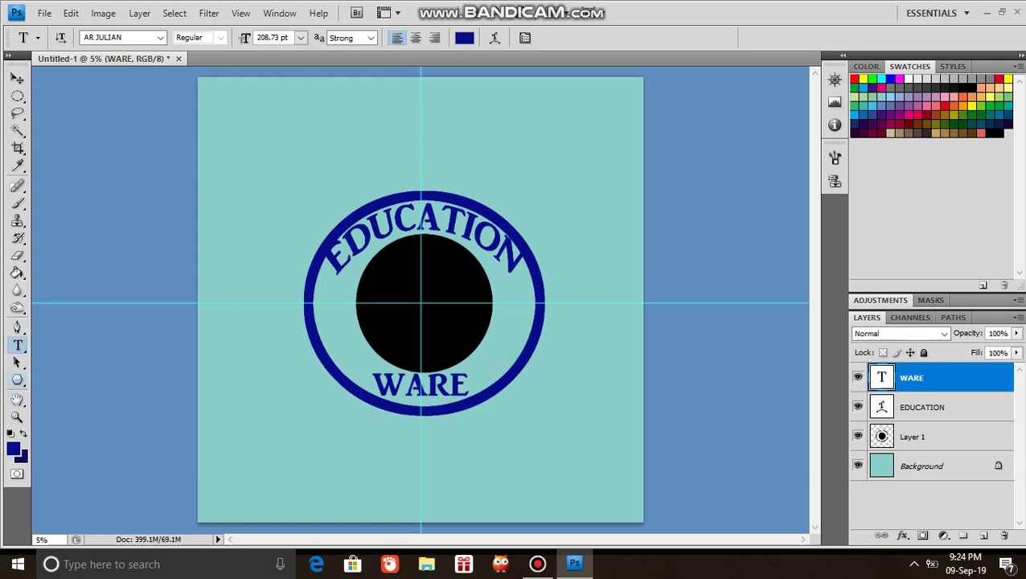
- Add a new layer and draw a small dark blue five-sided polygon over the upper-left part of the black circle
click(16, 379)
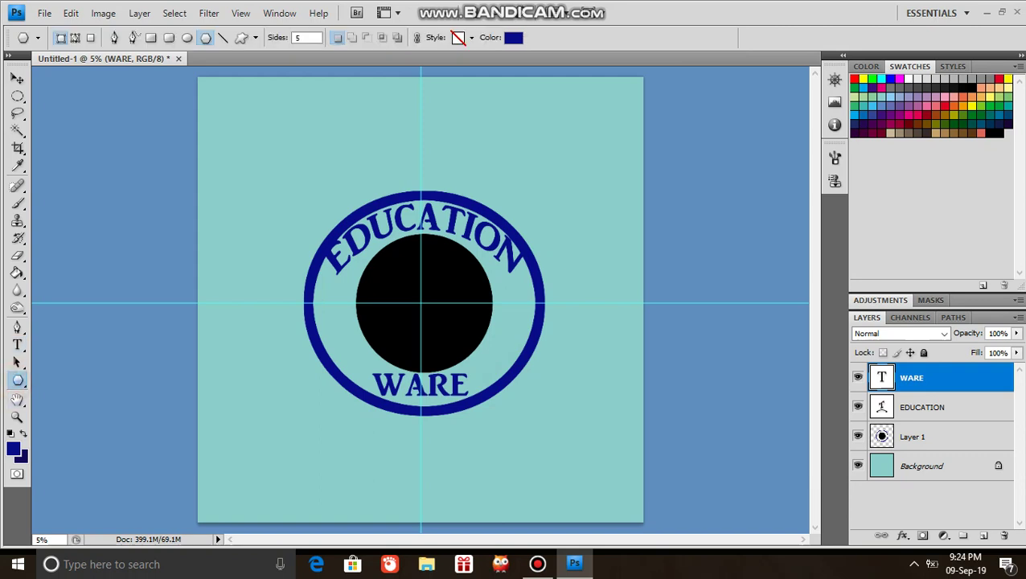
right_click(18, 379)
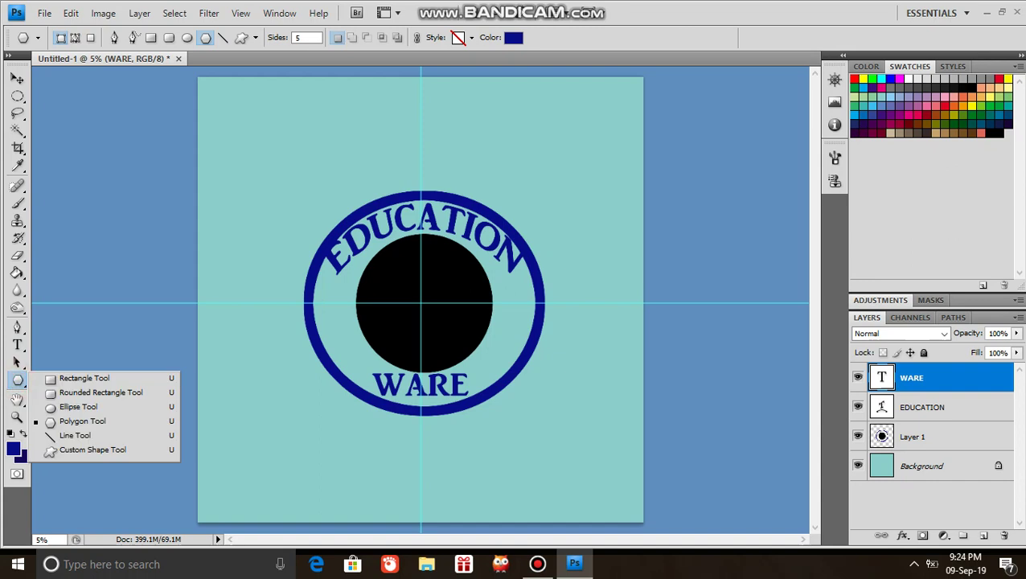
click(80, 420)
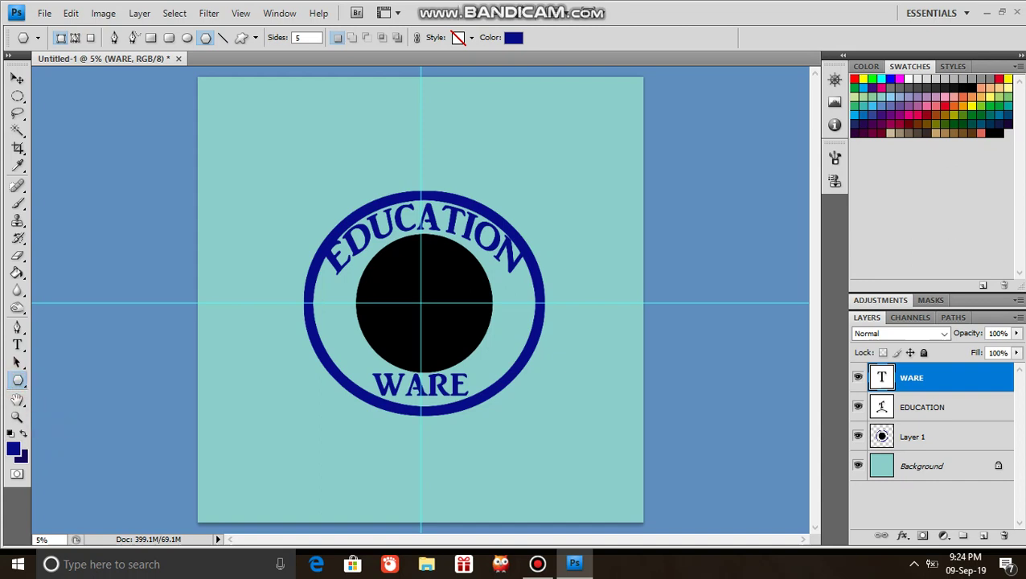
click(393, 275)
click(982, 535)
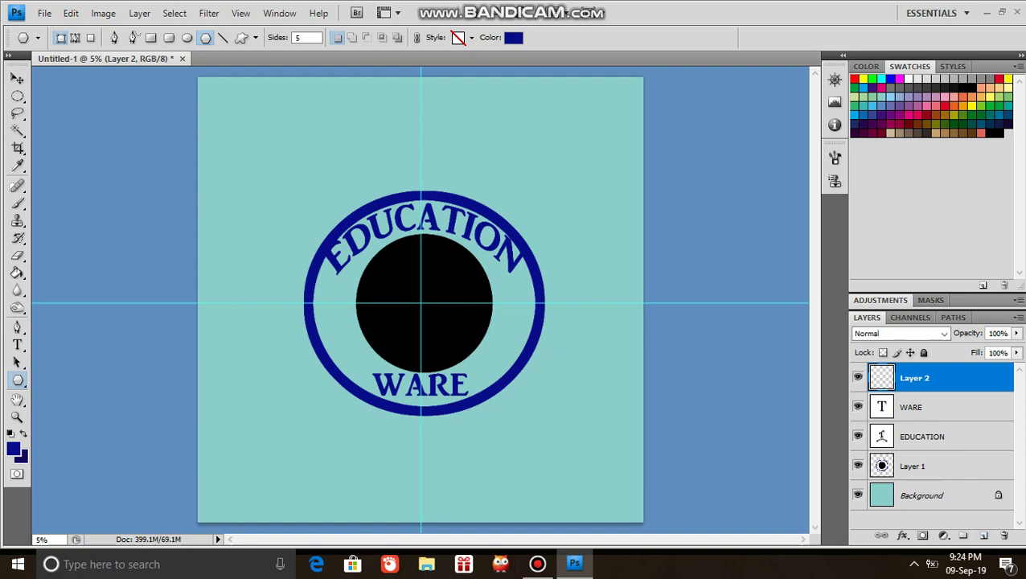
click(398, 272)
click(18, 380)
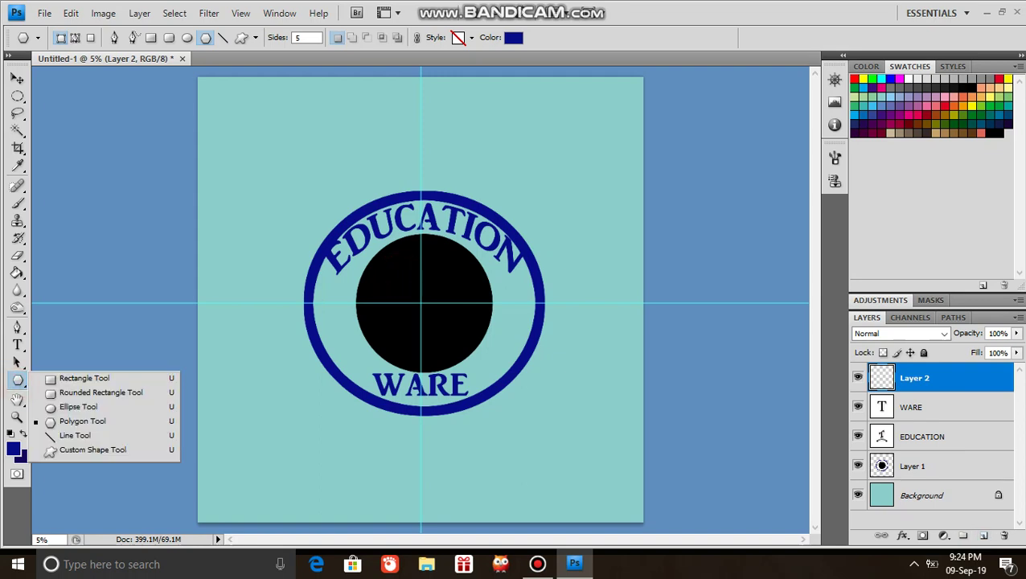
click(76, 421)
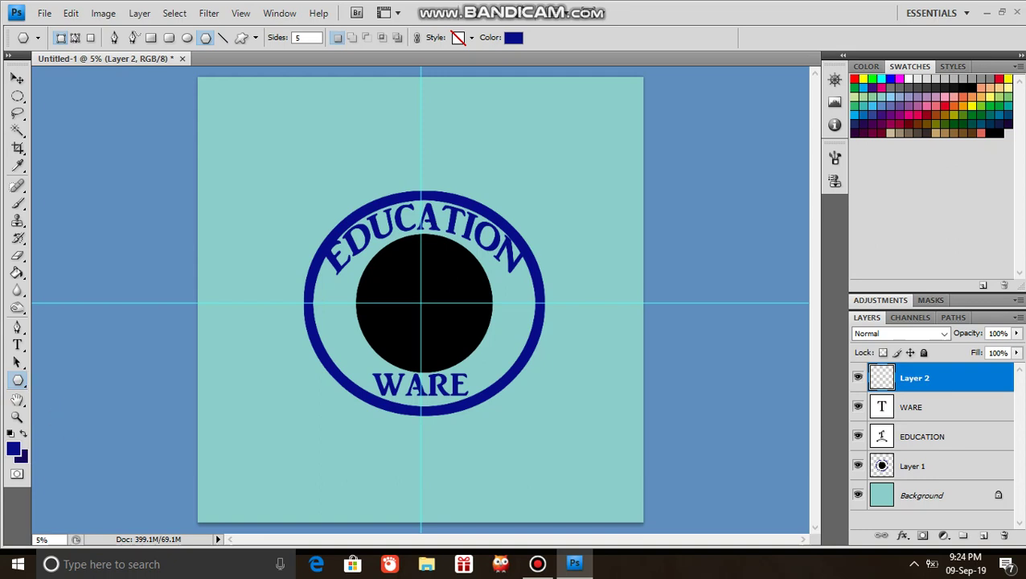
click(396, 263)
drag(393, 278, 389, 253)
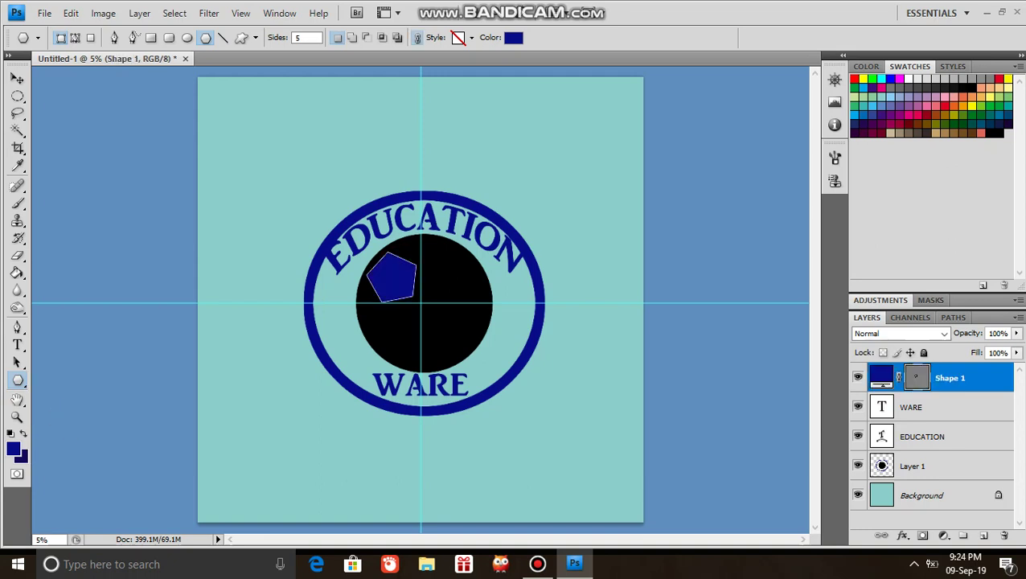
- Draw a larger dark blue pentagon over the lower middle of the black circle and add an empty layer above it
drag(435, 316, 427, 271)
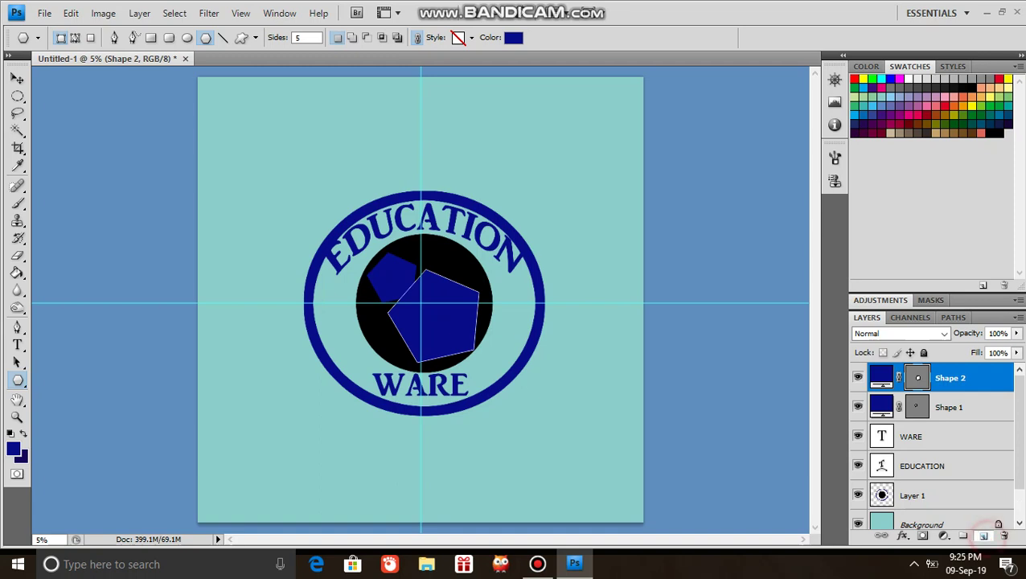
click(983, 536)
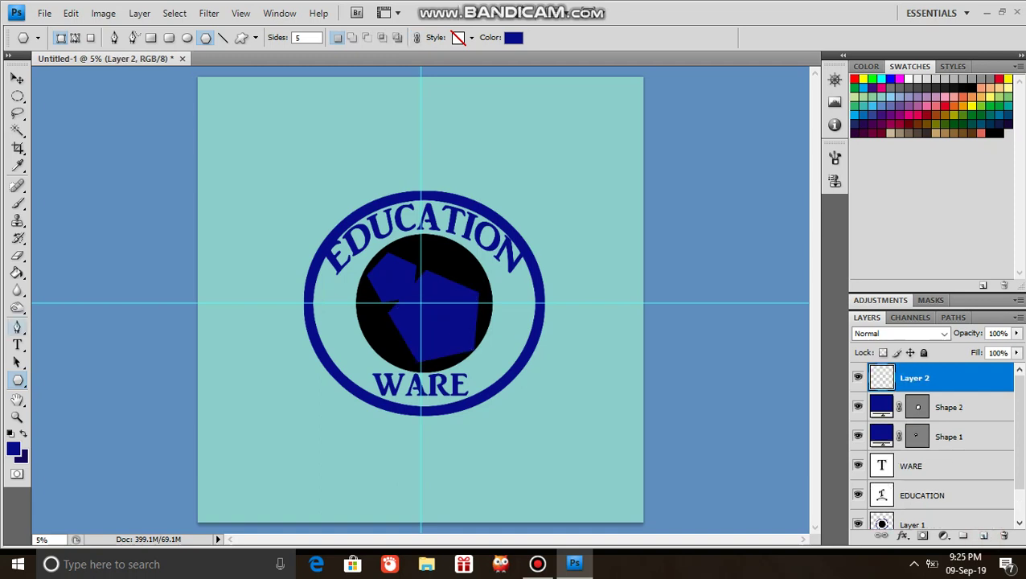
- Start a horizontal text layer over the small upper-left pentagon and set its font to Cooper Black
click(17, 344)
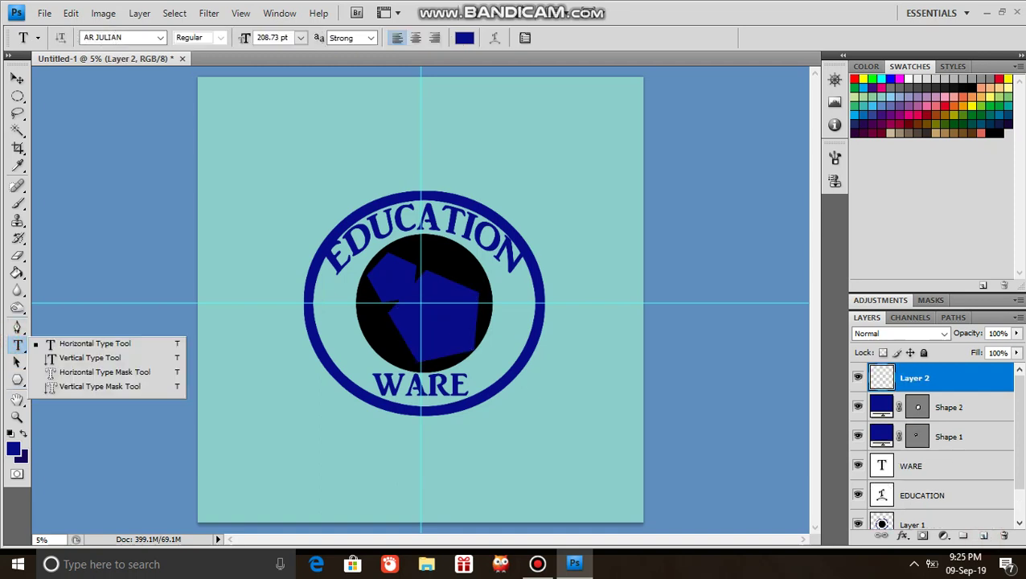
click(121, 344)
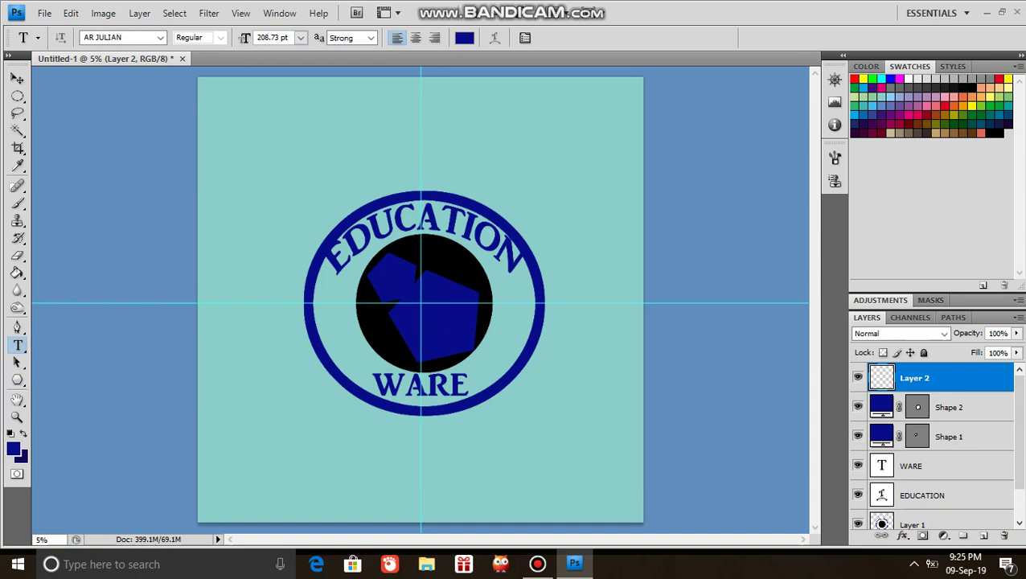
click(387, 273)
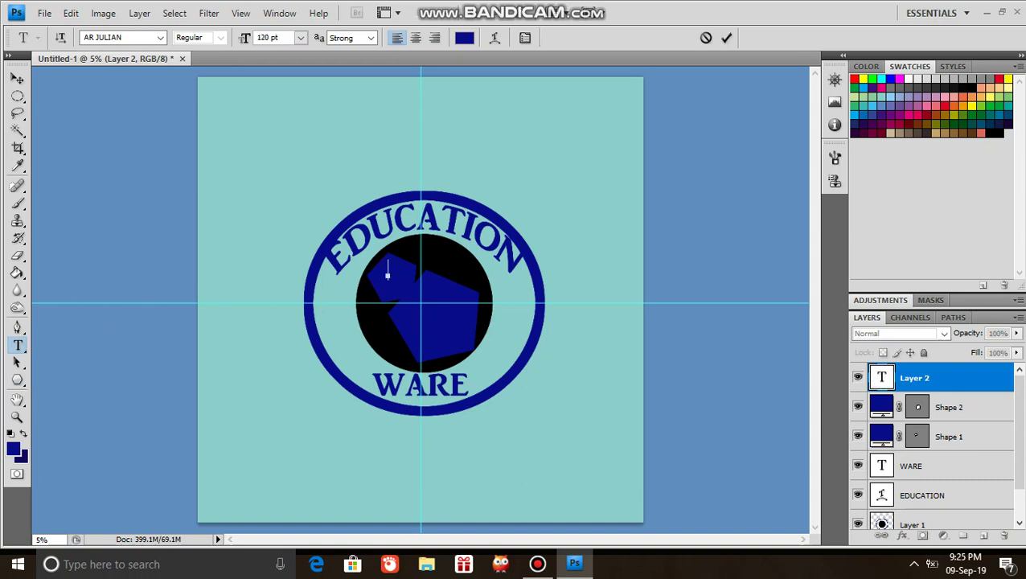
click(160, 38)
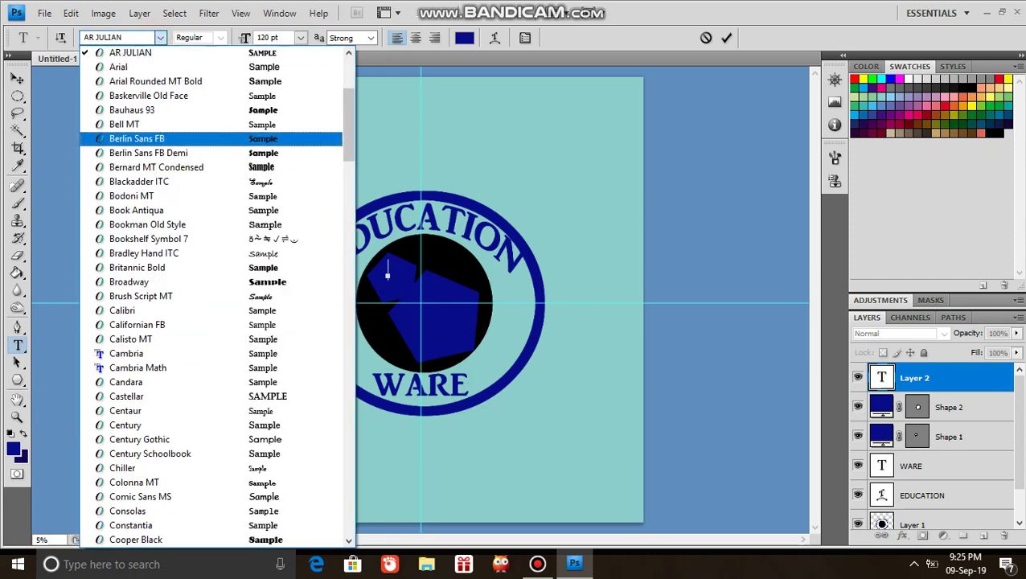
drag(351, 139, 352, 176)
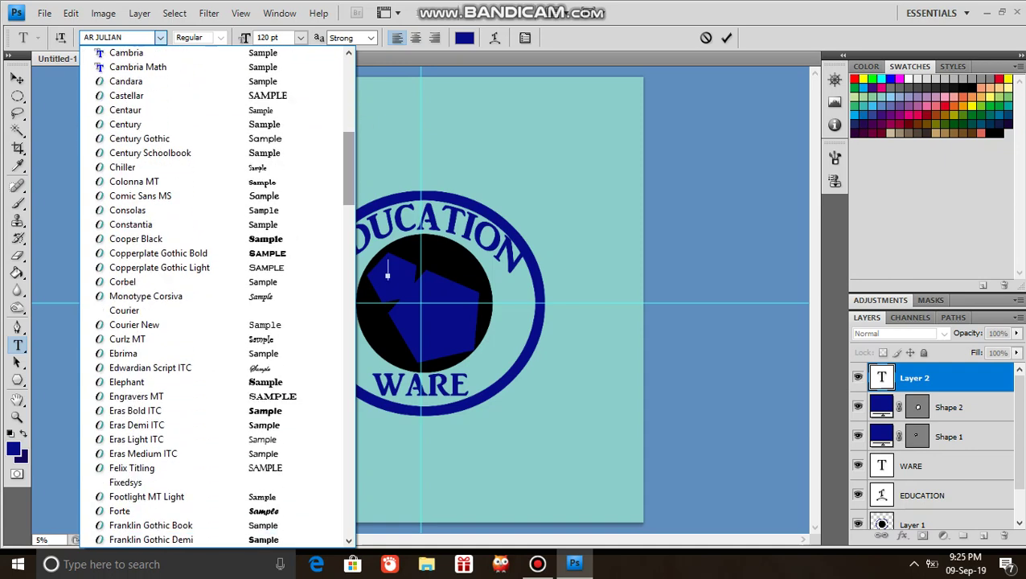
click(263, 239)
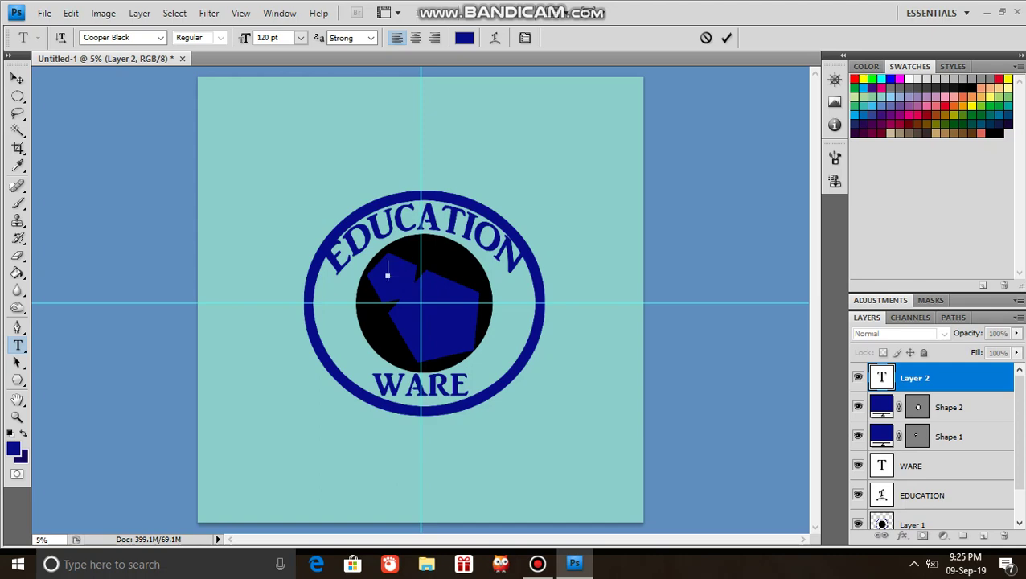
- Set the text colour to the near-white eeeef4
click(464, 38)
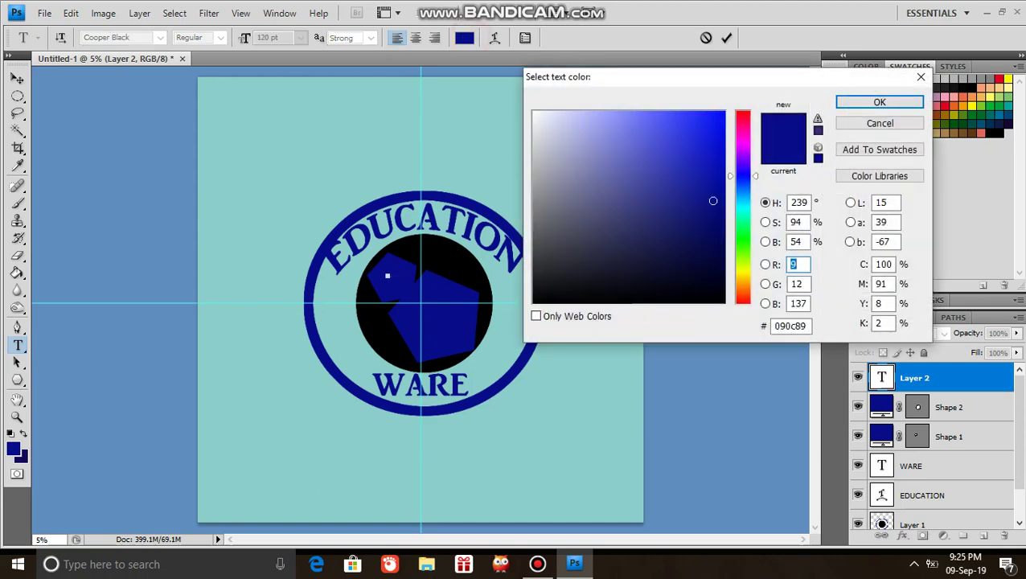
click(537, 119)
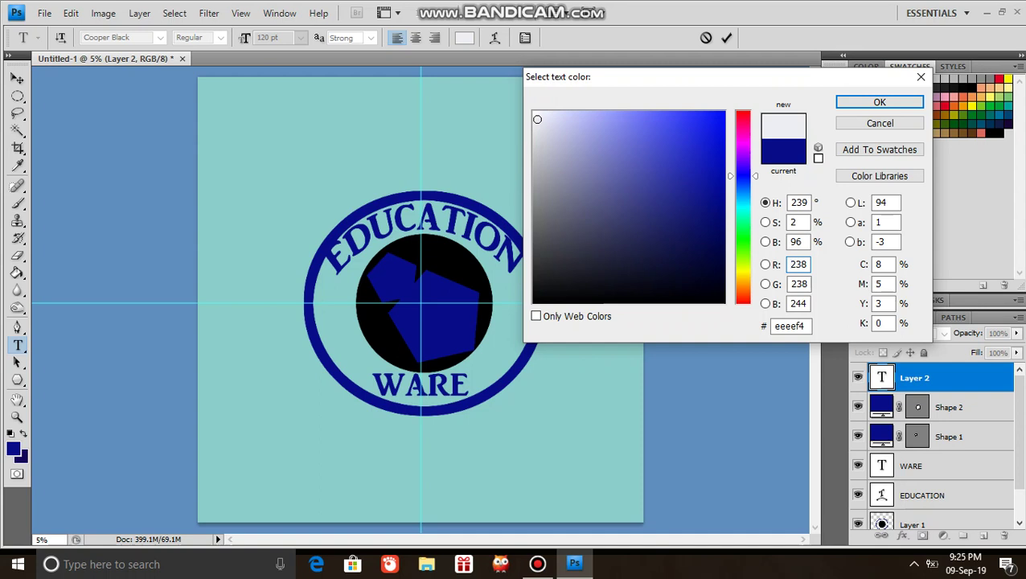
click(841, 102)
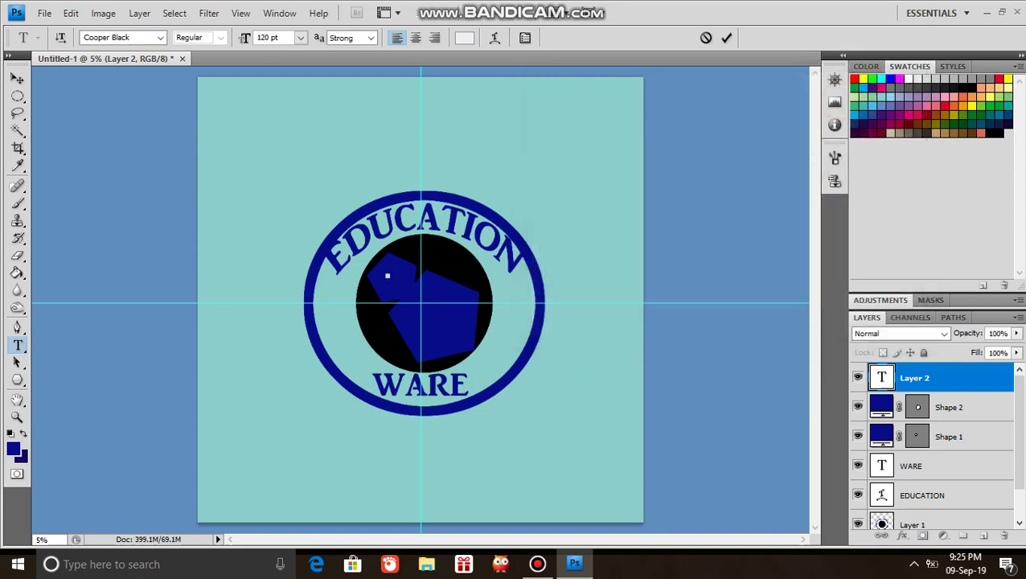
- Enter the letter E, enlarge it to about 212.44 pt, and place it over the small pentagon
text(E)
key(ctrl+a)
drag(401, 280, 411, 293)
key(ctrl)
drag(388, 278, 375, 278)
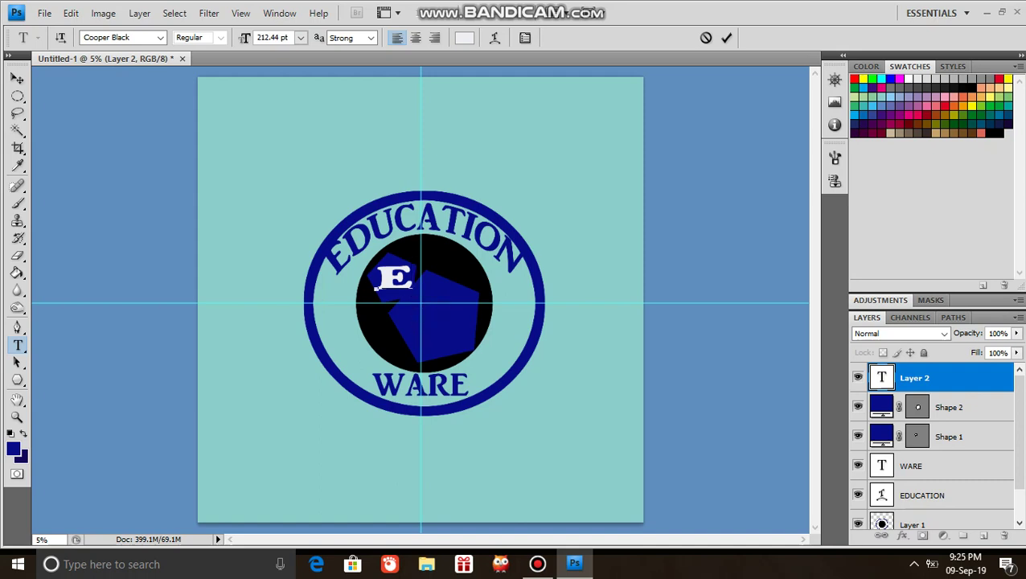
- Stretch the E taller to about 300.61 pt, move it up over the small pentagon, and commit it
key(ctrl)
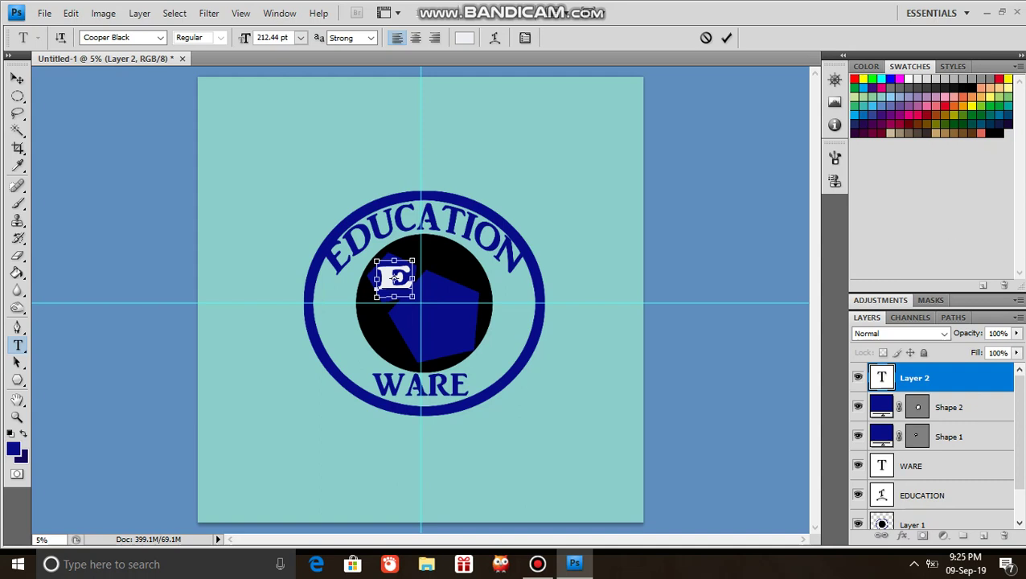
drag(394, 297, 394, 315)
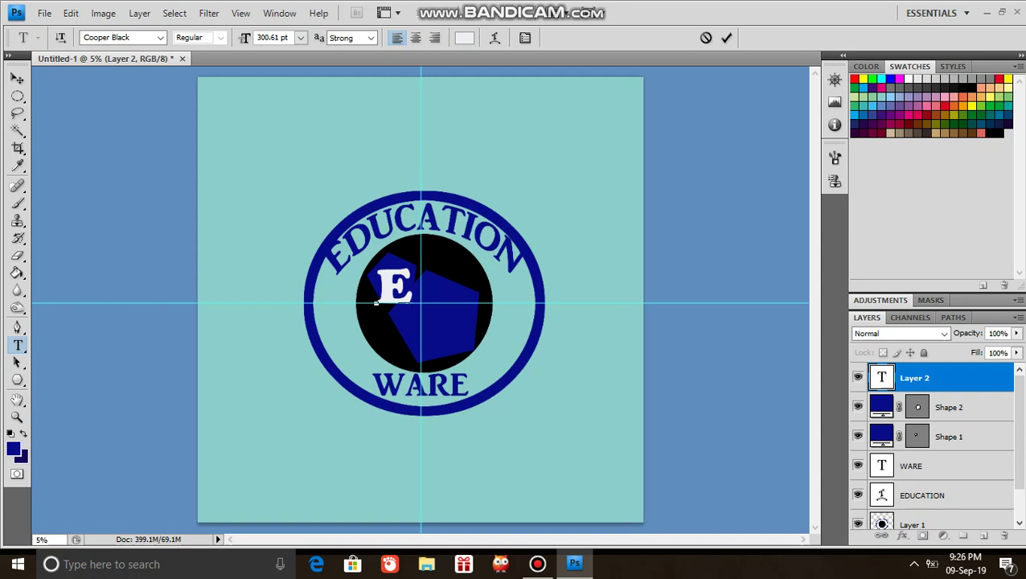
drag(375, 303, 375, 291)
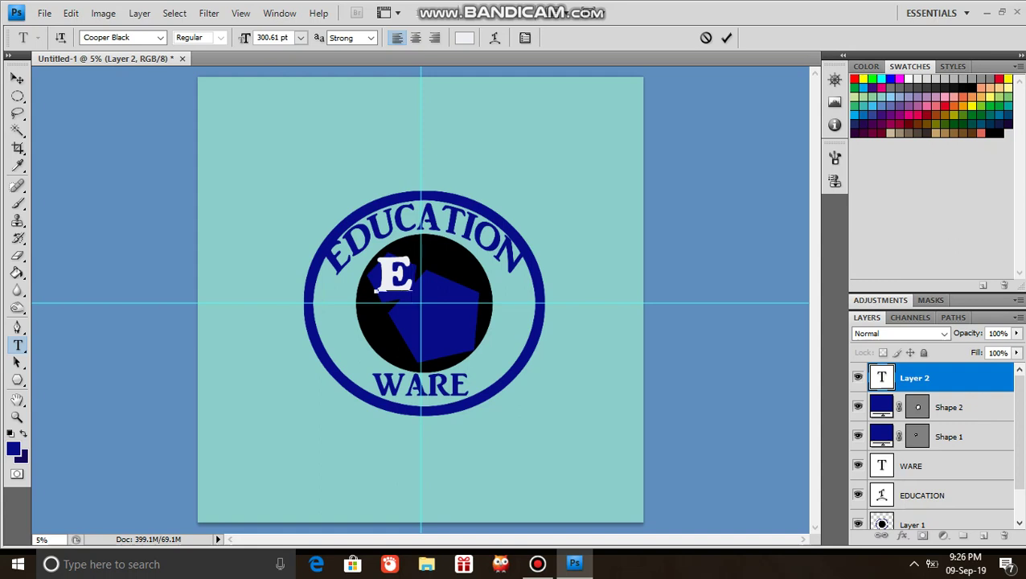
click(726, 37)
- Start a new text layer over the large pentagon, enter the letter W, and enlarge it moderately
click(435, 317)
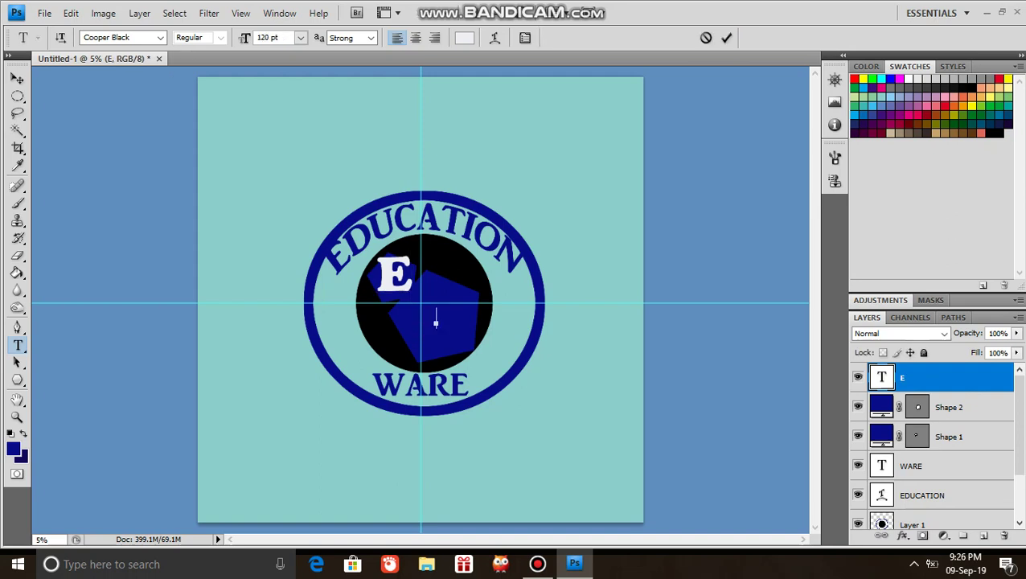
text(w)
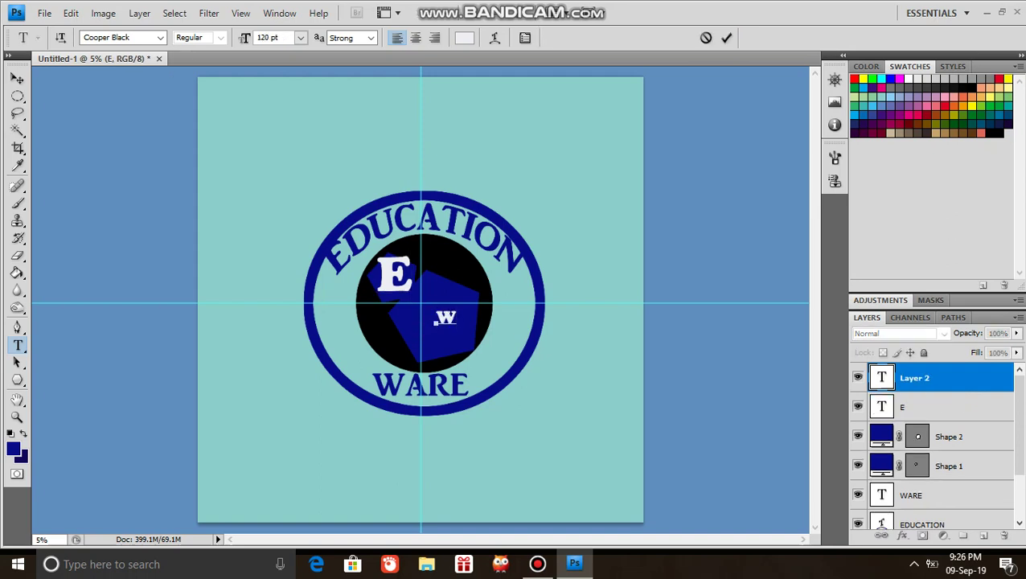
key(ctrl)
drag(456, 328, 472, 341)
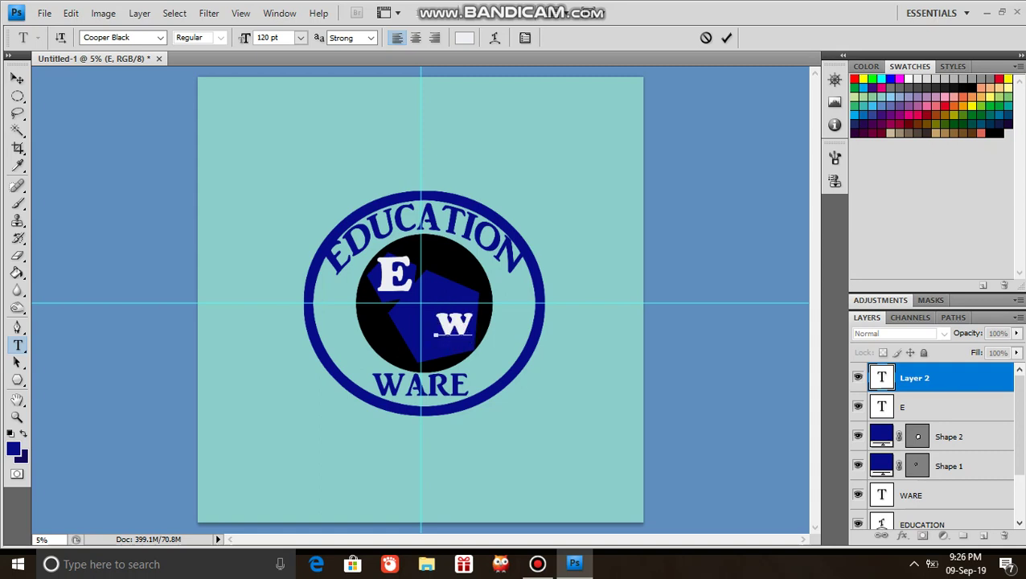
- Enlarge the W to about 362.11 pt so it fills the large pentagon's upper-right area, and commit it
key(ctrl)
drag(437, 309, 421, 290)
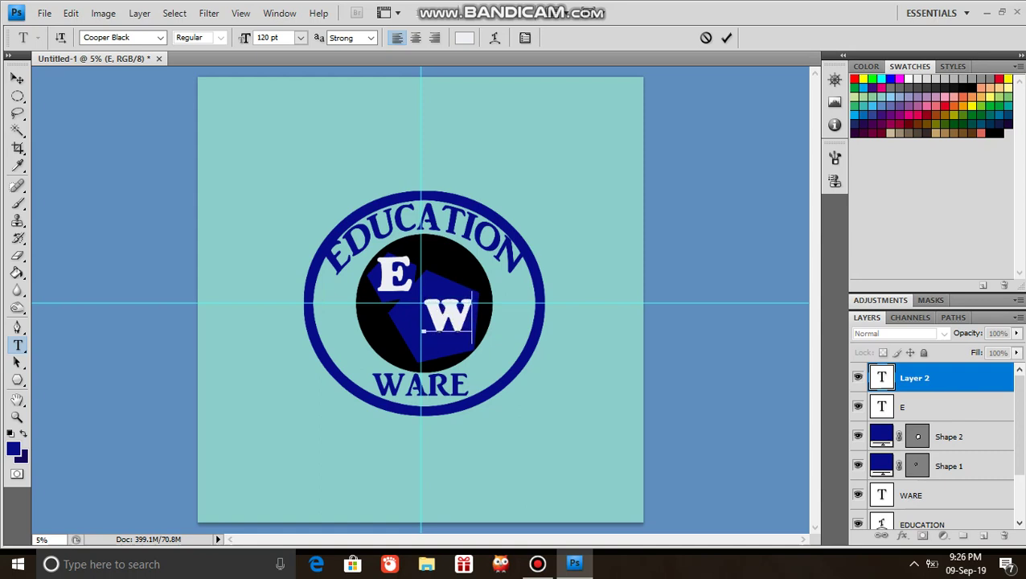
key(ctrl)
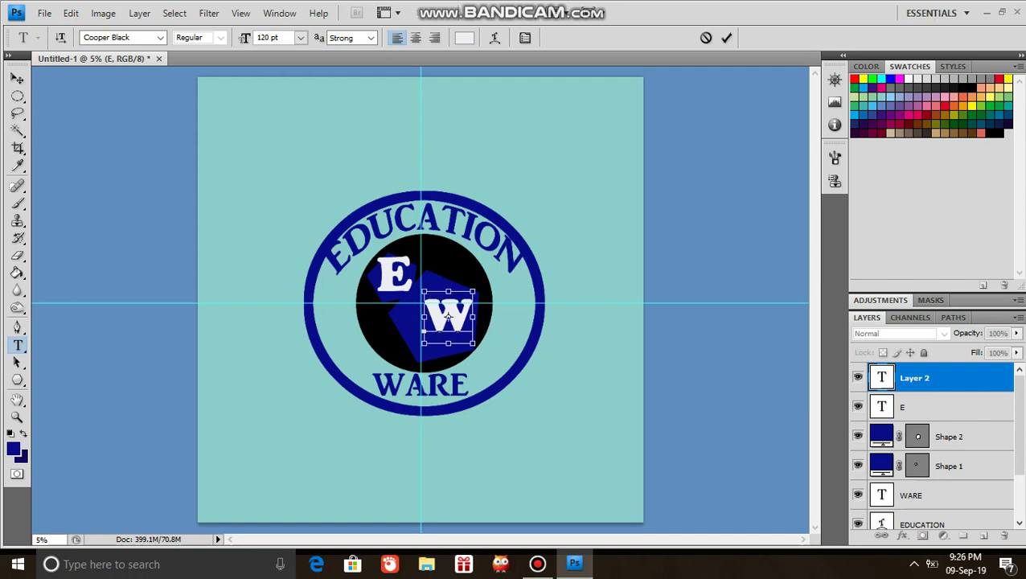
drag(424, 344, 416, 353)
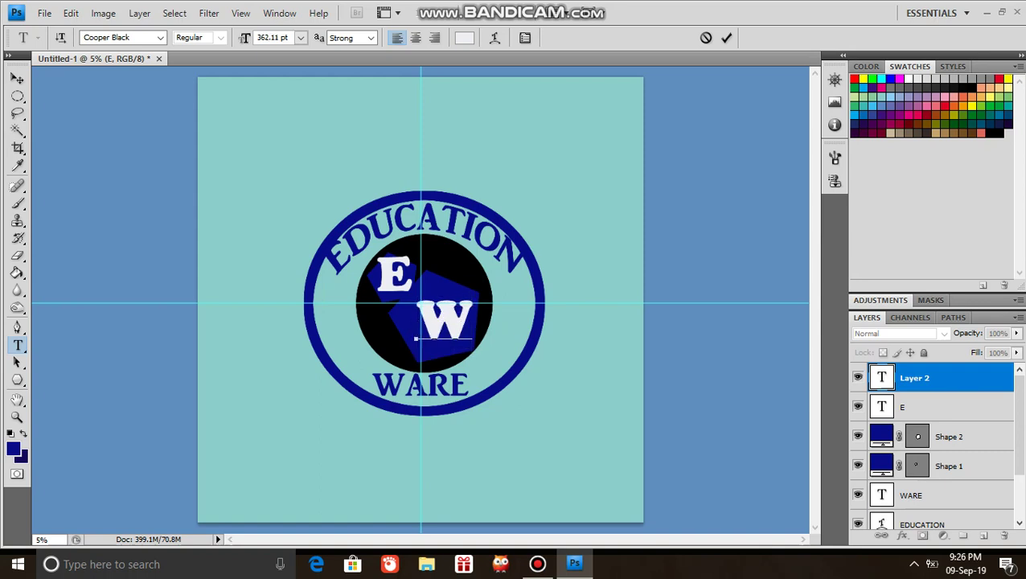
click(726, 38)
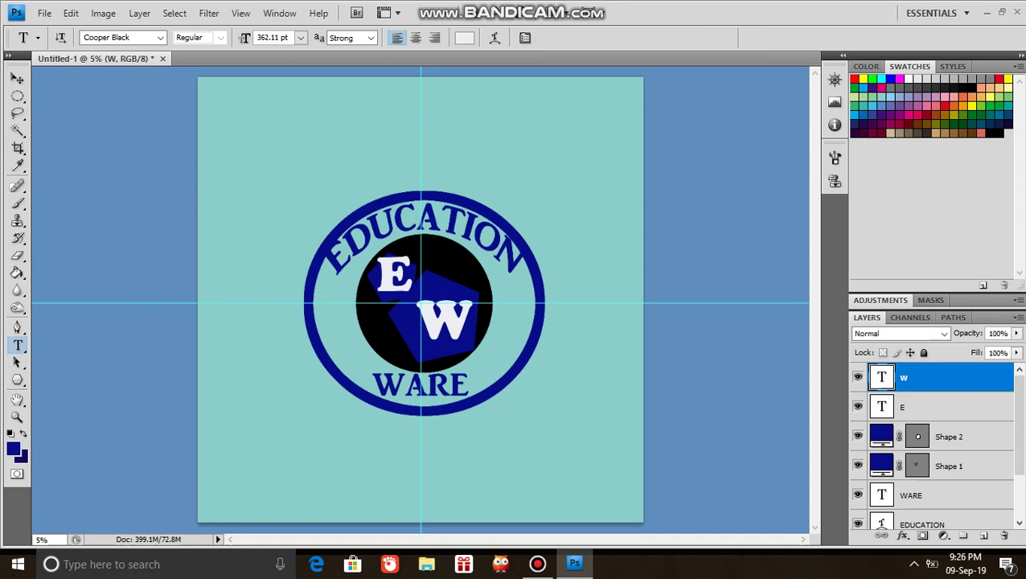
click(537, 565)
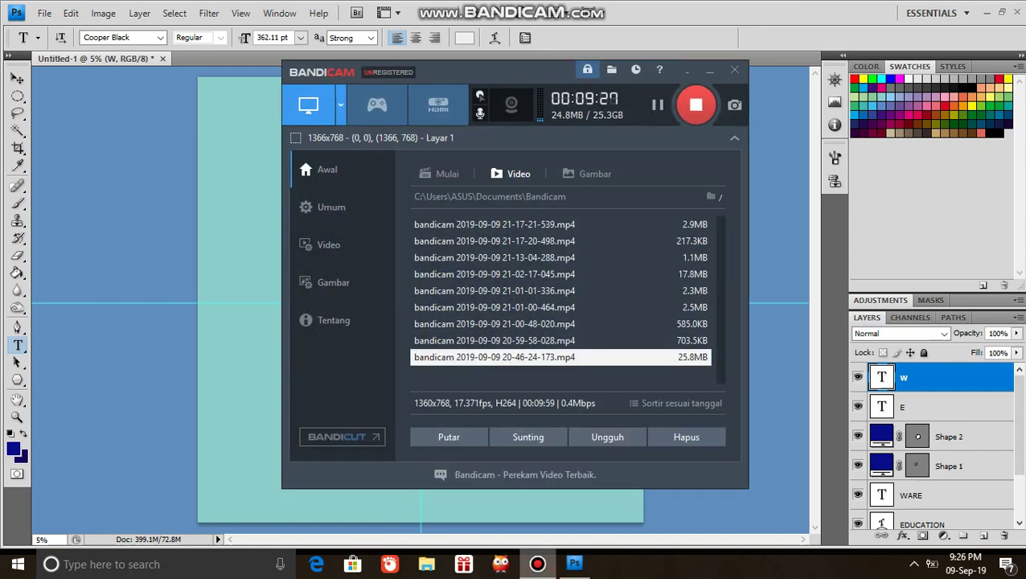